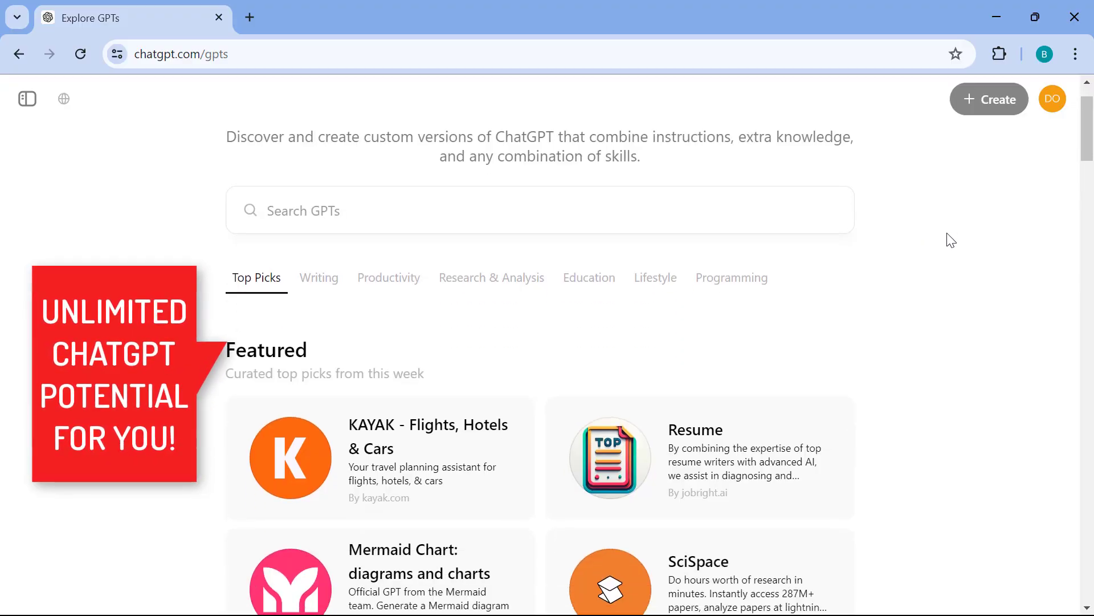
- Scroll through the Explore GPTs page to browse the available GPTs
{"action": "scroll", "coordinate": [951, 241], "scroll_direction": "down", "scroll_amount": 1}
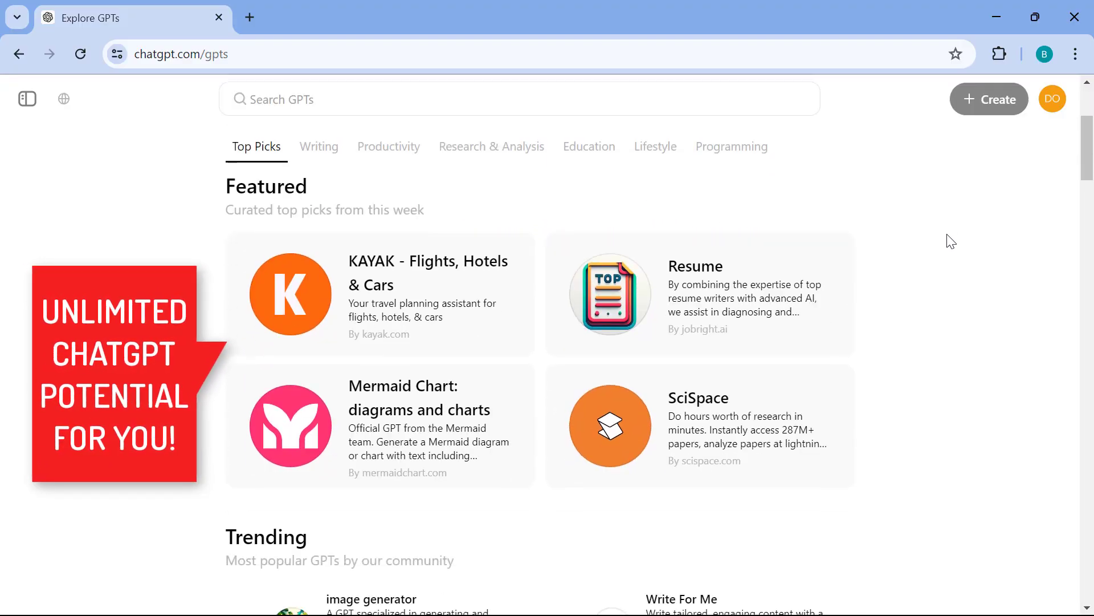
{"action": "scroll", "coordinate": [950, 241], "scroll_direction": "down", "scroll_amount": 4}
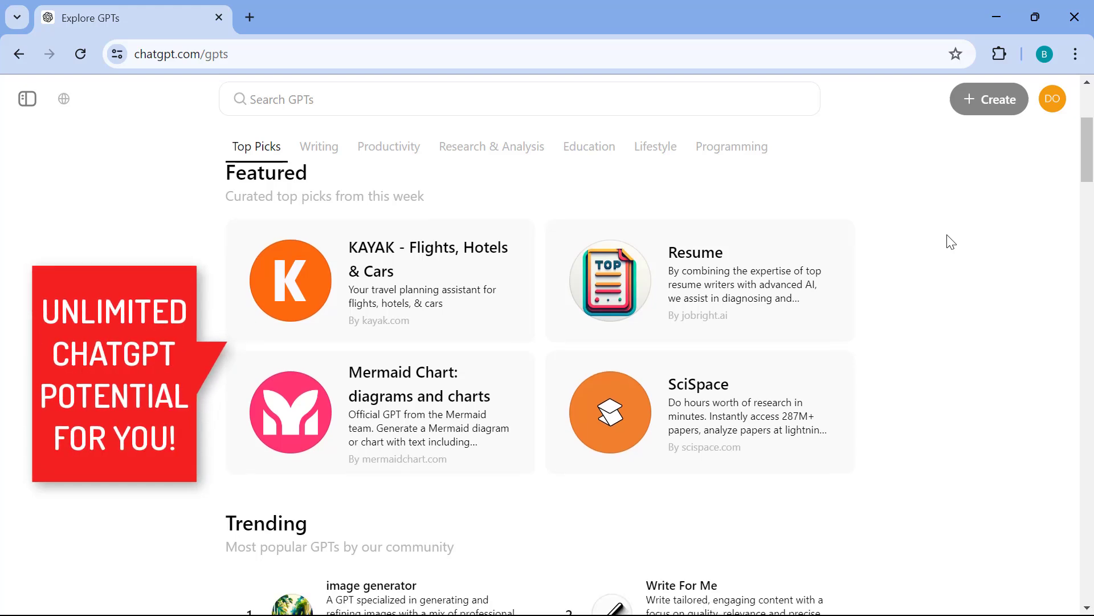
{"action": "scroll", "coordinate": [950, 241], "scroll_direction": "down", "scroll_amount": 2}
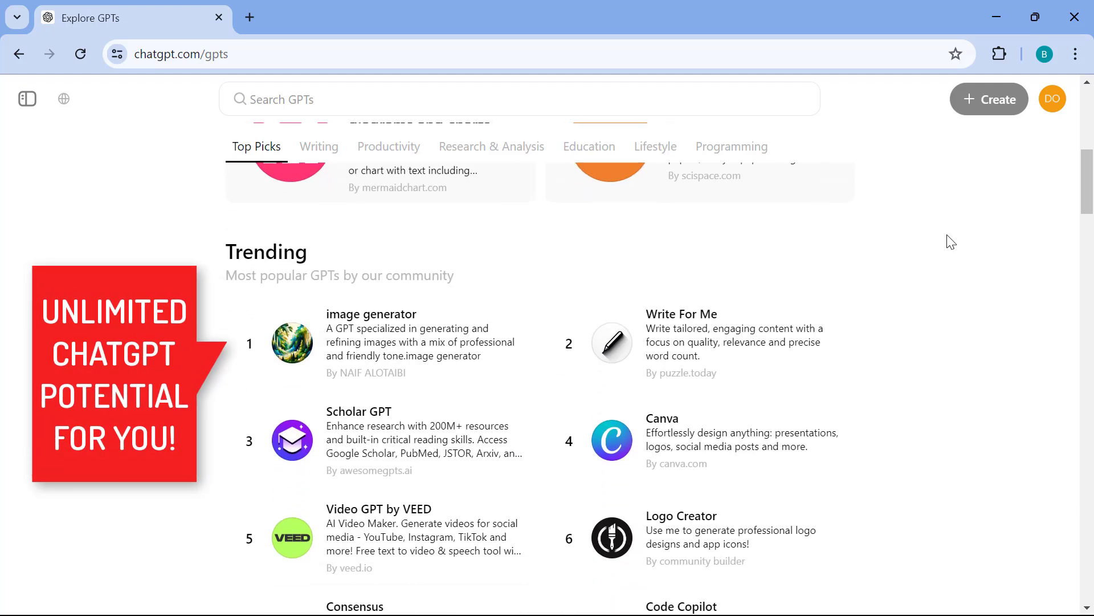
{"action": "scroll", "coordinate": [950, 242], "scroll_direction": "down", "scroll_amount": 1}
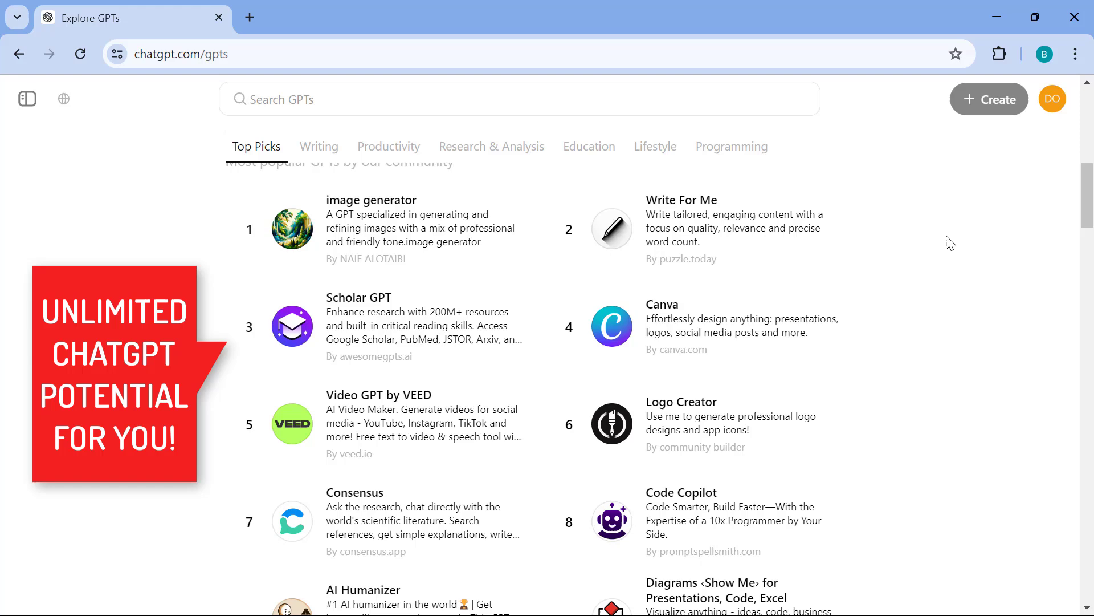
{"action": "scroll", "coordinate": [950, 244], "scroll_direction": "down", "scroll_amount": 5}
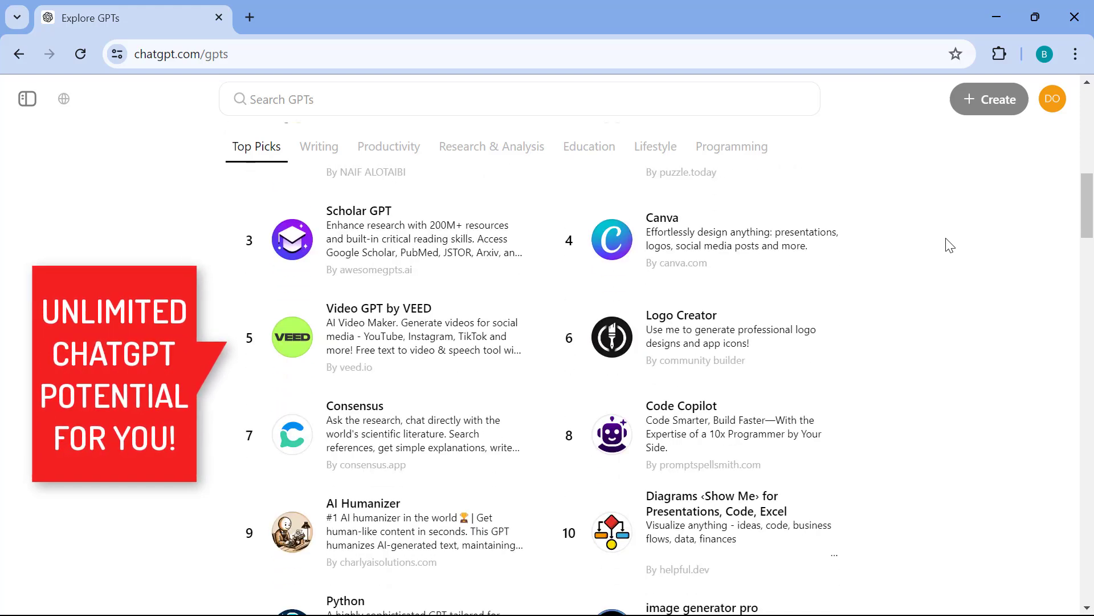
{"action": "scroll", "coordinate": [949, 246], "scroll_direction": "down", "scroll_amount": 2}
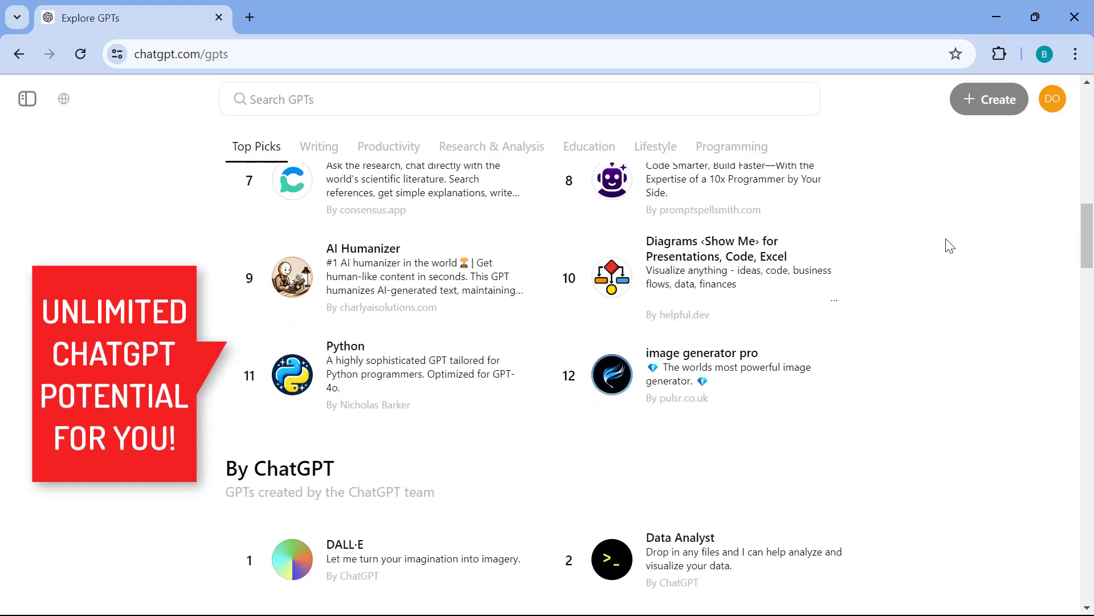
{"action": "scroll", "coordinate": [950, 246], "scroll_direction": "down", "scroll_amount": 1}
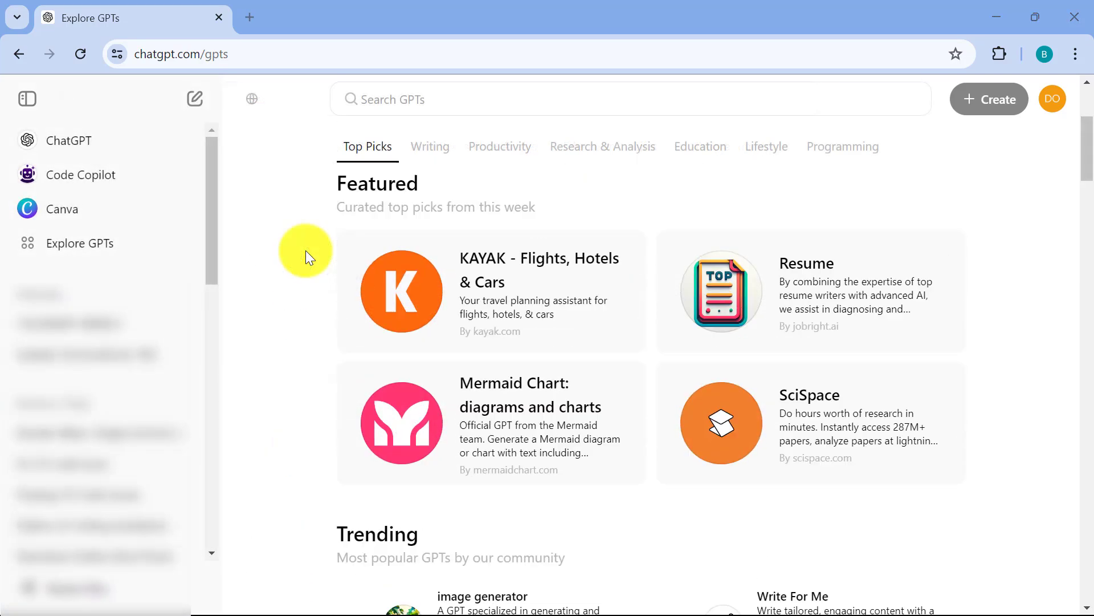
{"action": "scroll", "coordinate": [306, 252], "scroll_direction": "up", "scroll_amount": 3}
{"action": "scroll", "coordinate": [307, 255], "scroll_direction": "up", "scroll_amount": 1}
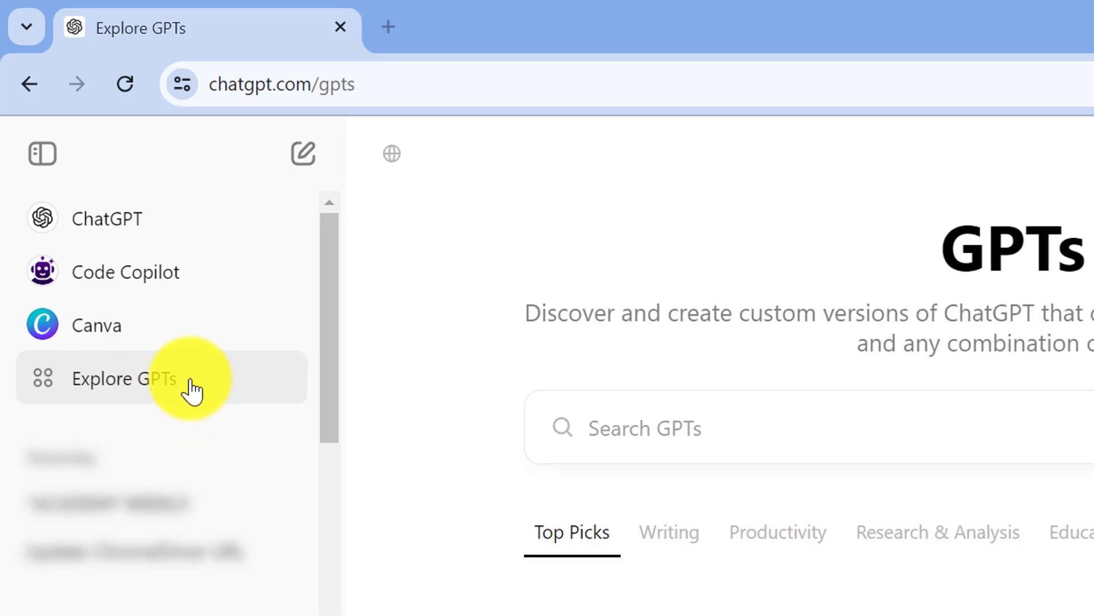
- Hide the sidebar and scroll down to the Trending list, where Canva ranks fourth
{"action": "left_click", "coordinate": [43, 153]}
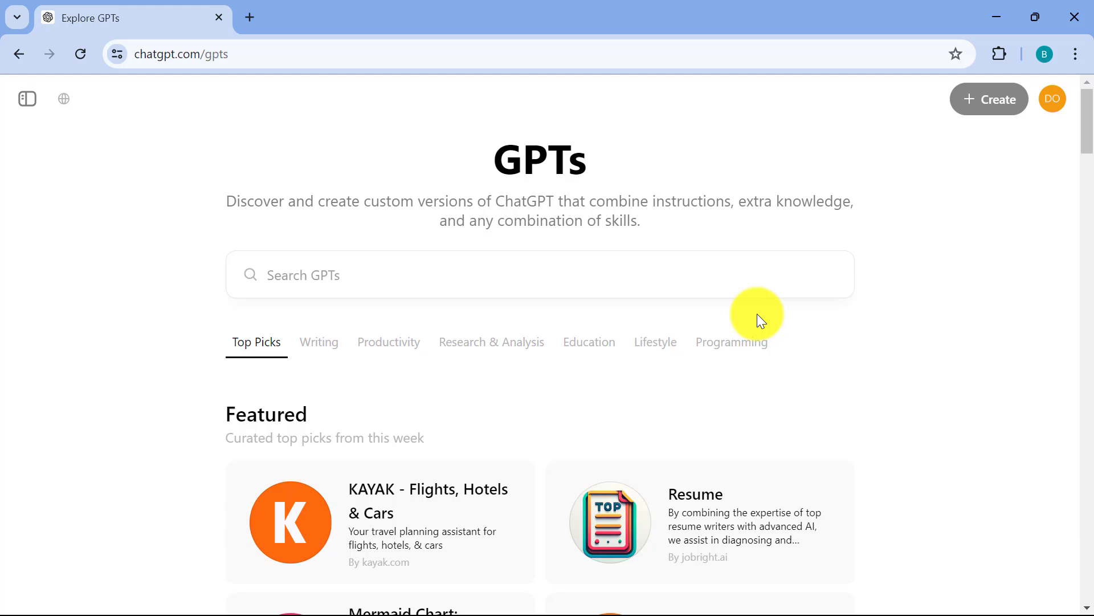
{"action": "scroll", "coordinate": [761, 321], "scroll_direction": "down", "scroll_amount": 1}
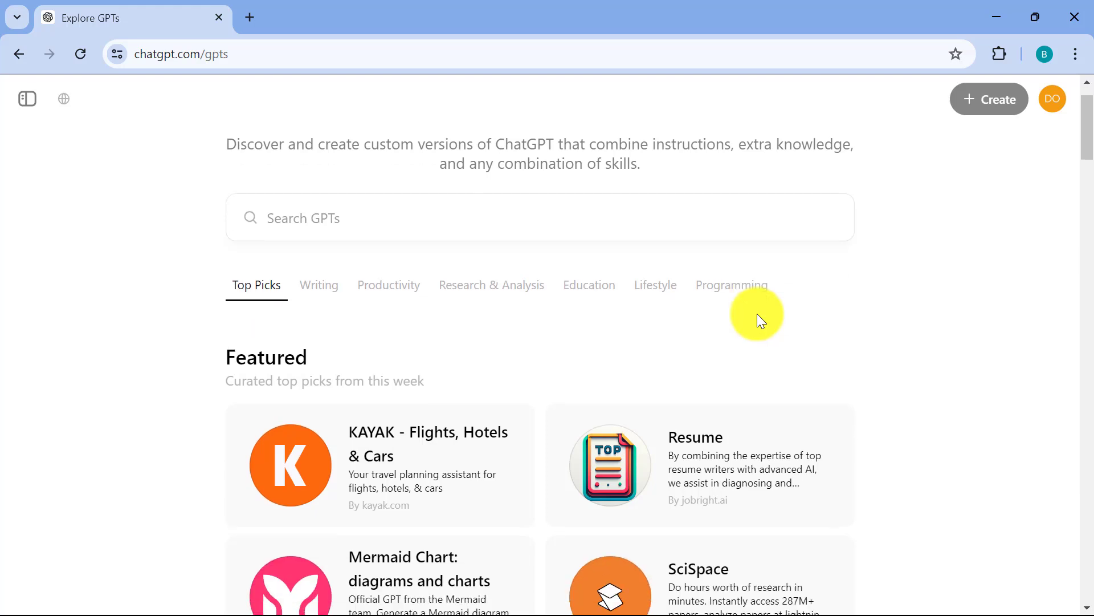
{"action": "scroll", "coordinate": [759, 318], "scroll_direction": "down", "scroll_amount": 1}
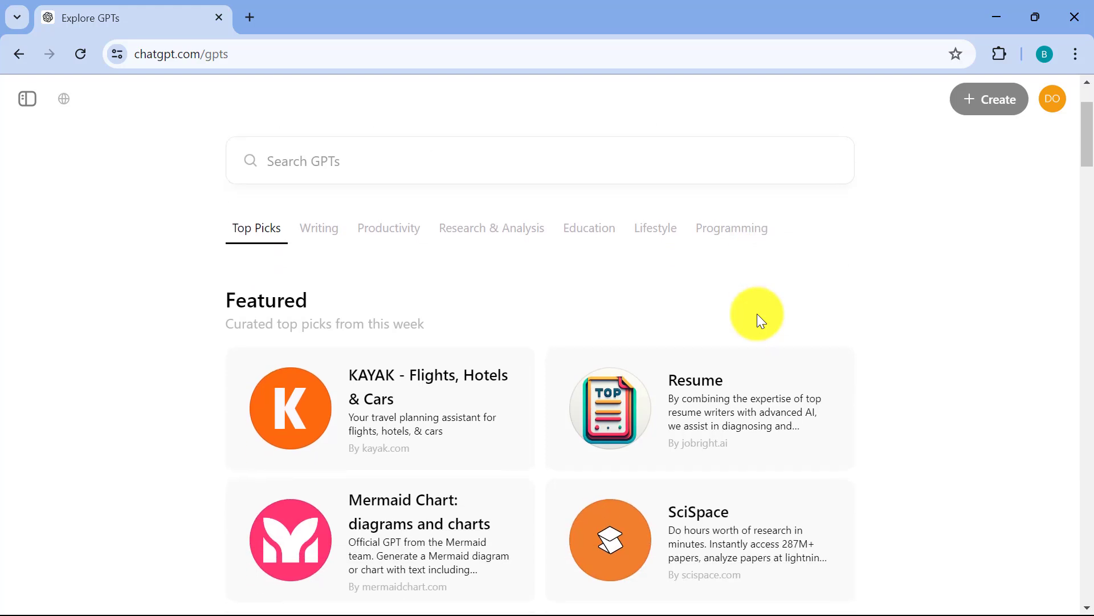
{"action": "scroll", "coordinate": [757, 313], "scroll_direction": "down", "scroll_amount": 5}
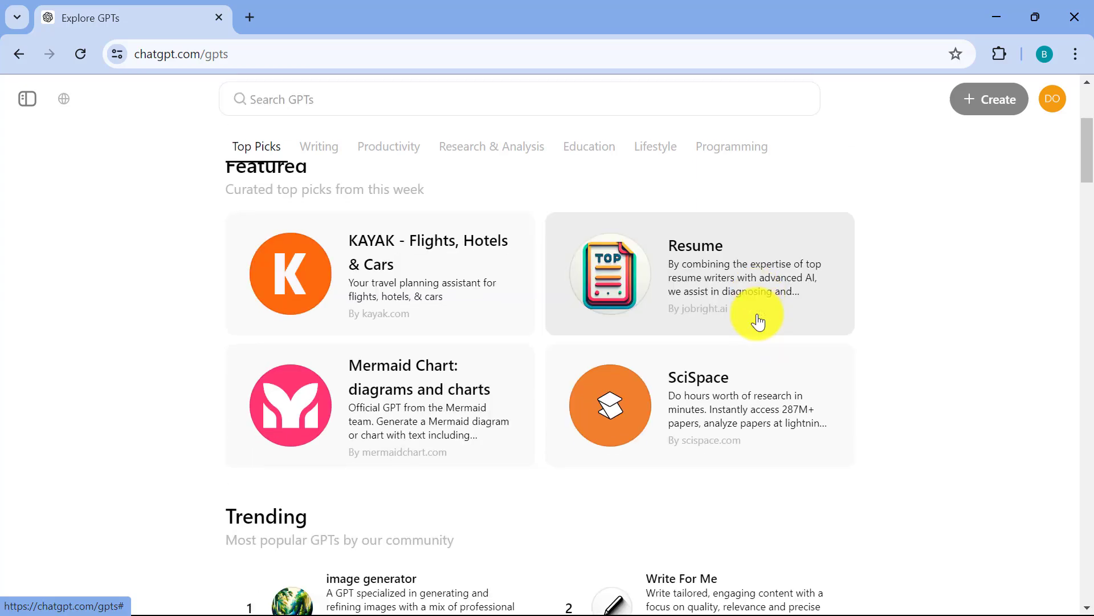
{"action": "scroll", "coordinate": [857, 334], "scroll_direction": "down", "scroll_amount": 2}
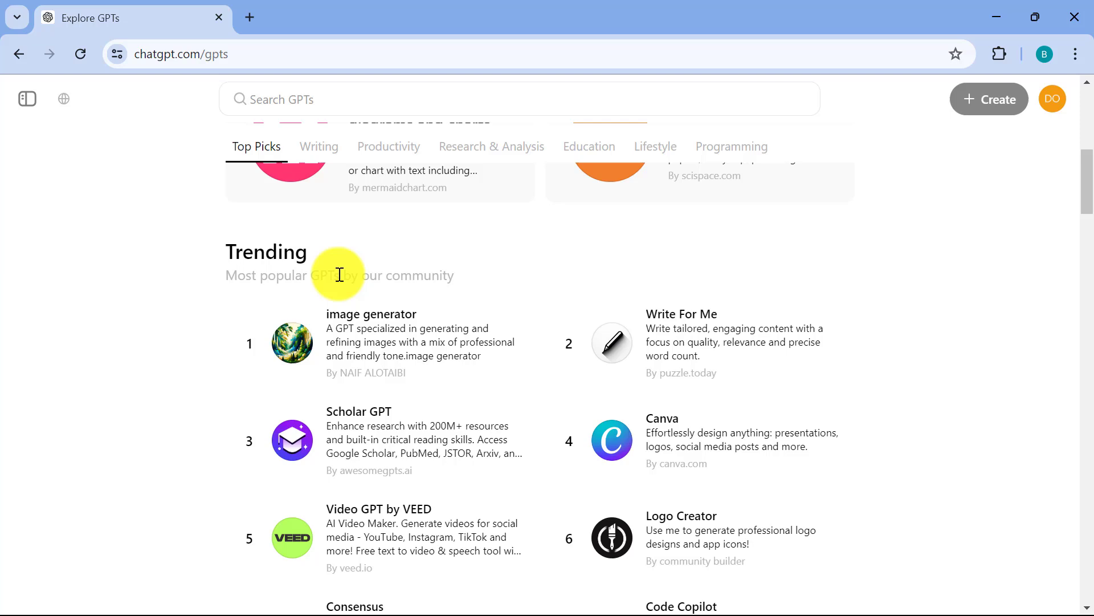
{"action": "scroll", "coordinate": [741, 371], "scroll_direction": "down", "scroll_amount": 1}
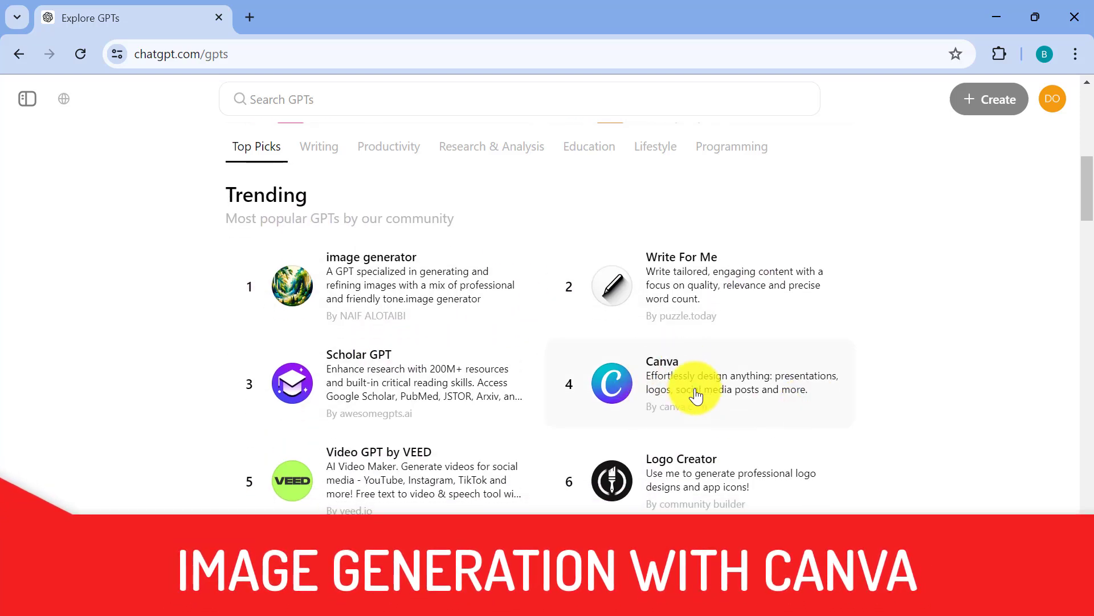
- Open a Canva GPT chat with the inspirational quote graphic starter and send 'Time is gold'
{"action": "left_click", "coordinate": [710, 391]}
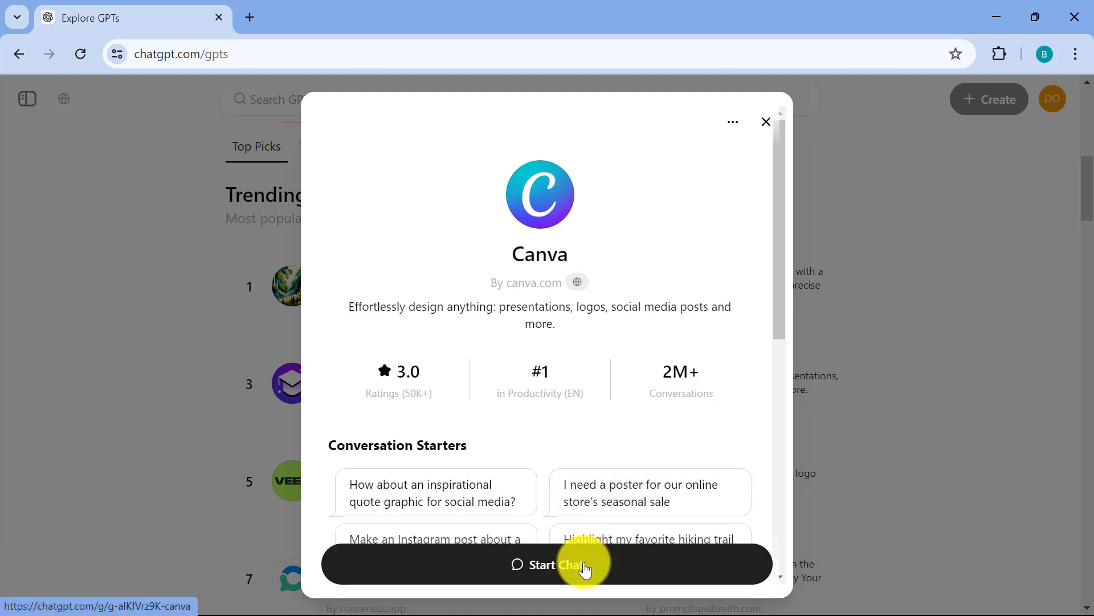
{"action": "left_click", "coordinate": [586, 567]}
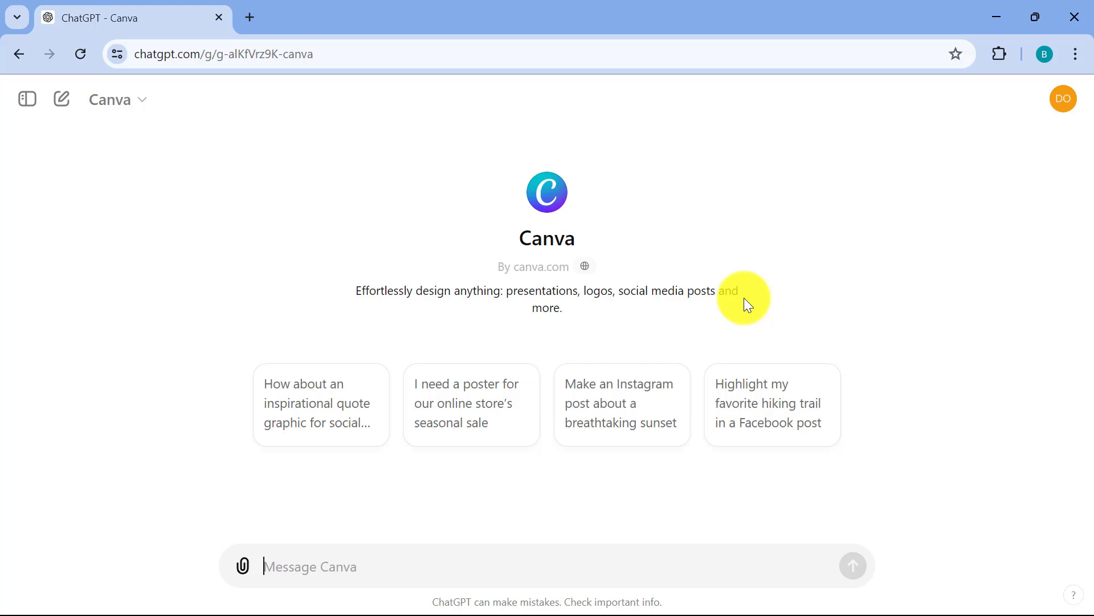
{"action": "left_click", "coordinate": [344, 408]}
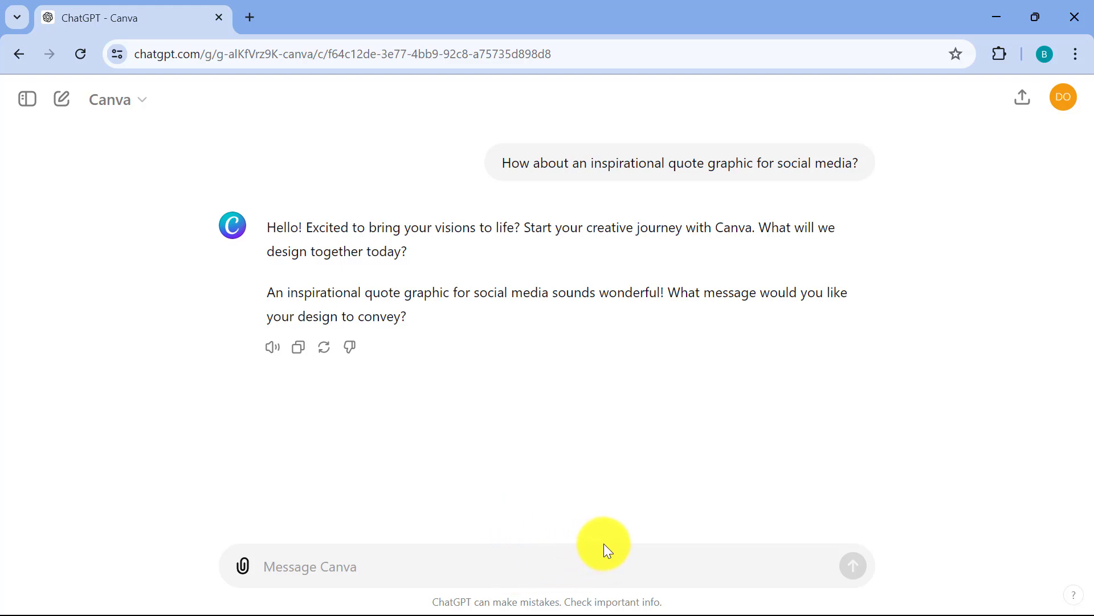
{"action": "type", "text": "Time is gold"}
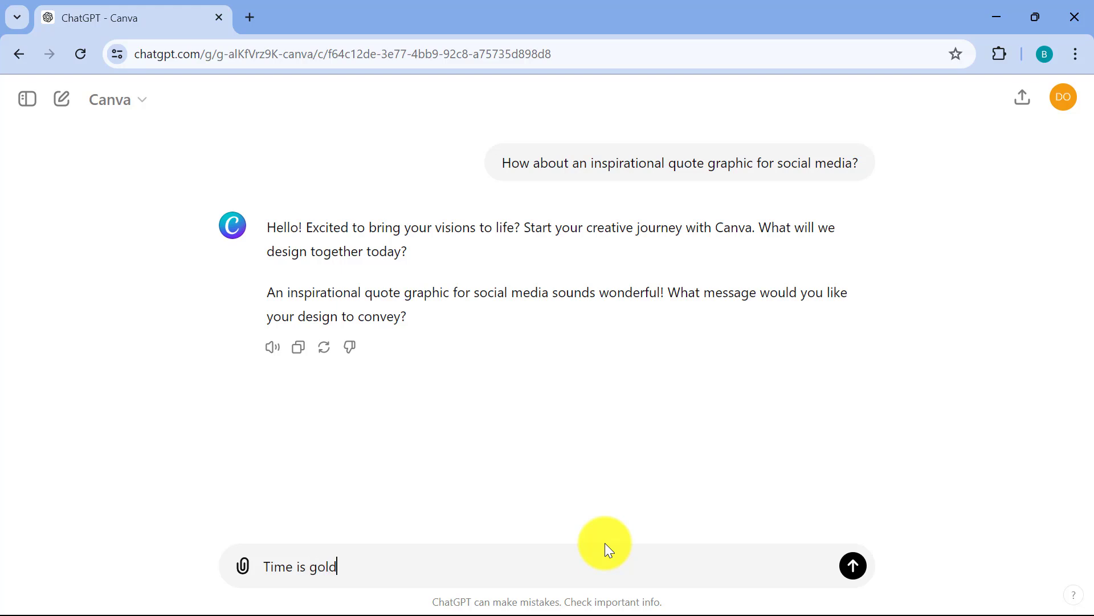
{"action": "key", "text": "Return"}
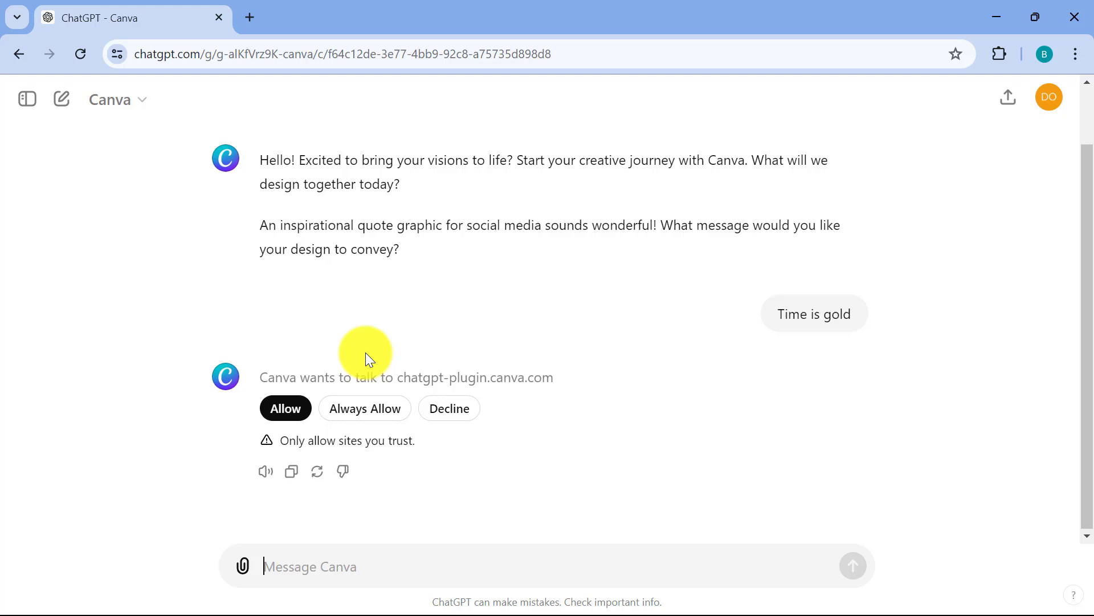
- Allow Canva to connect, then review its two 'Time is gold' quote graphic designs
{"action": "left_click", "coordinate": [304, 411]}
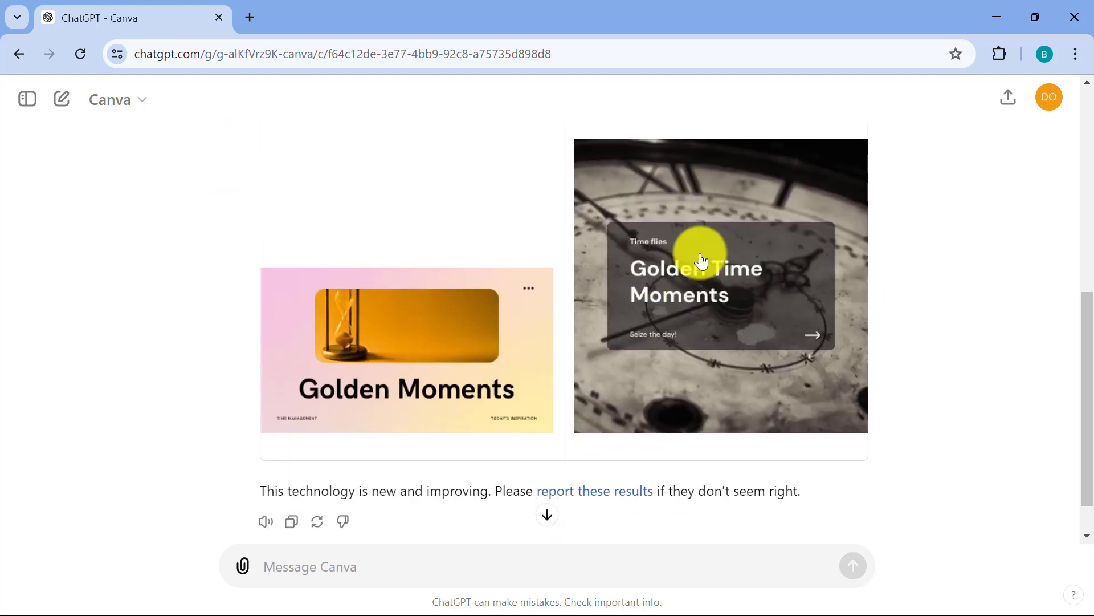
{"action": "scroll", "coordinate": [1041, 350], "scroll_direction": "up", "scroll_amount": 1}
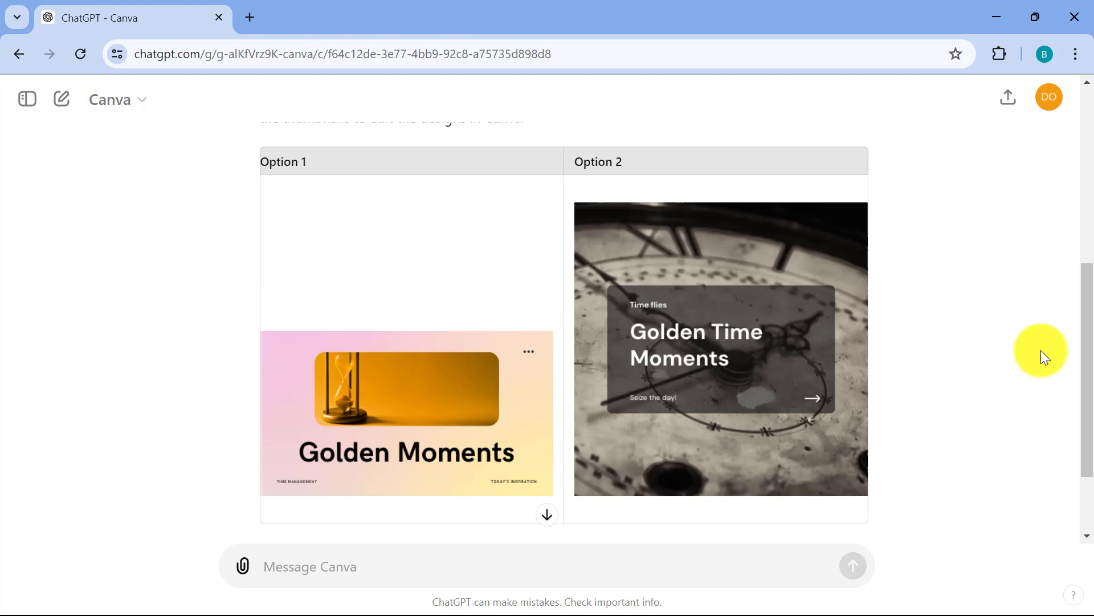
{"action": "scroll", "coordinate": [1041, 350], "scroll_direction": "up", "scroll_amount": 1}
{"action": "scroll", "coordinate": [1041, 350], "scroll_direction": "down", "scroll_amount": 1}
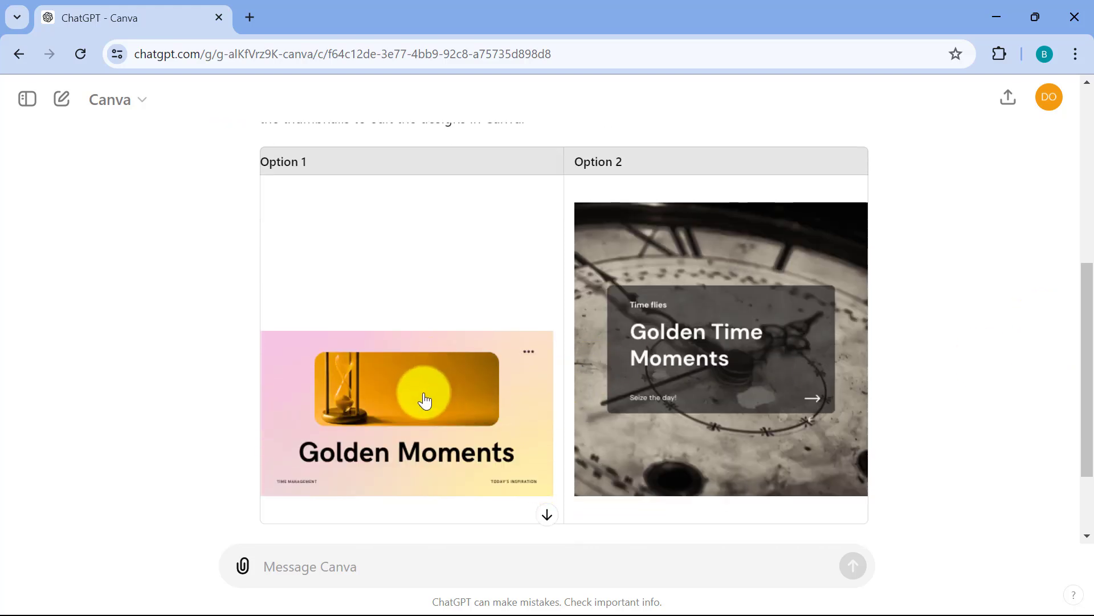
{"action": "scroll", "coordinate": [877, 399], "scroll_direction": "up", "scroll_amount": 1}
{"action": "scroll", "coordinate": [878, 406], "scroll_direction": "up", "scroll_amount": 2}
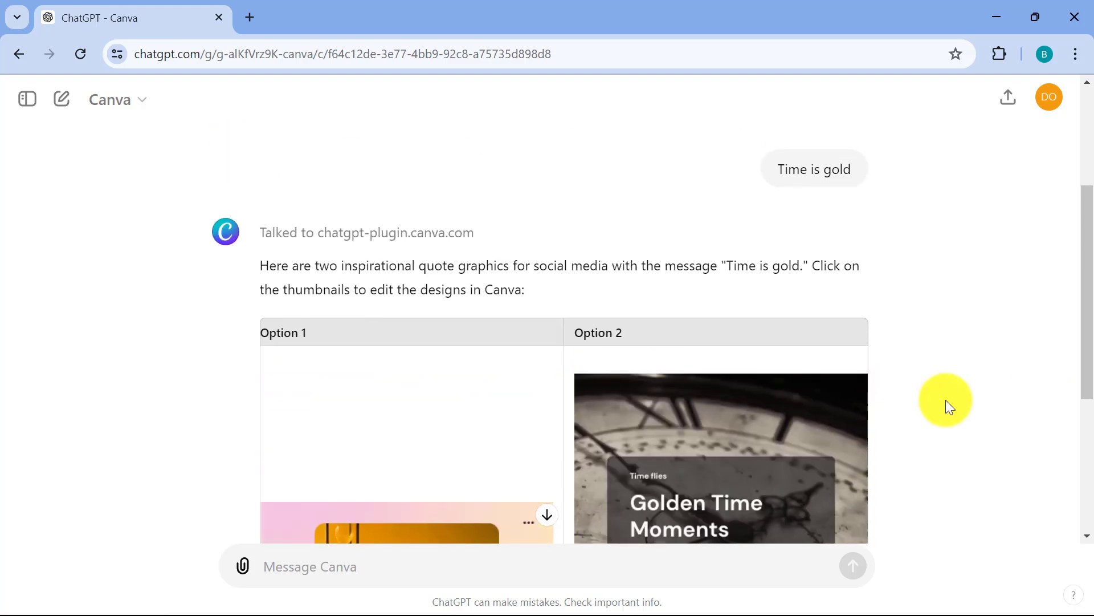
{"action": "scroll", "coordinate": [949, 401], "scroll_direction": "up", "scroll_amount": 2}
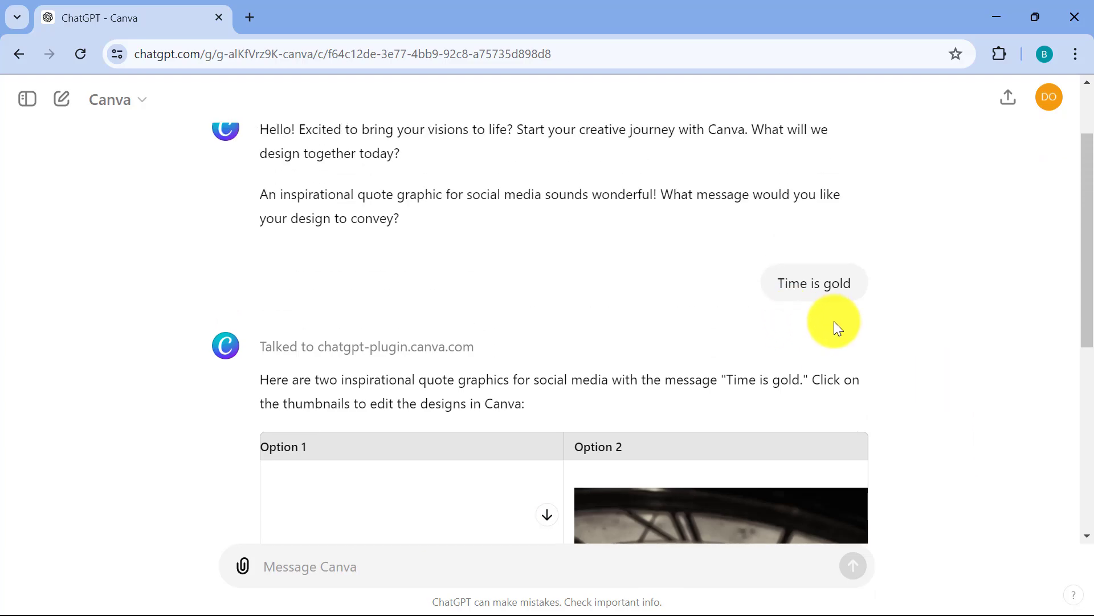
{"action": "scroll", "coordinate": [890, 319], "scroll_direction": "down", "scroll_amount": 6}
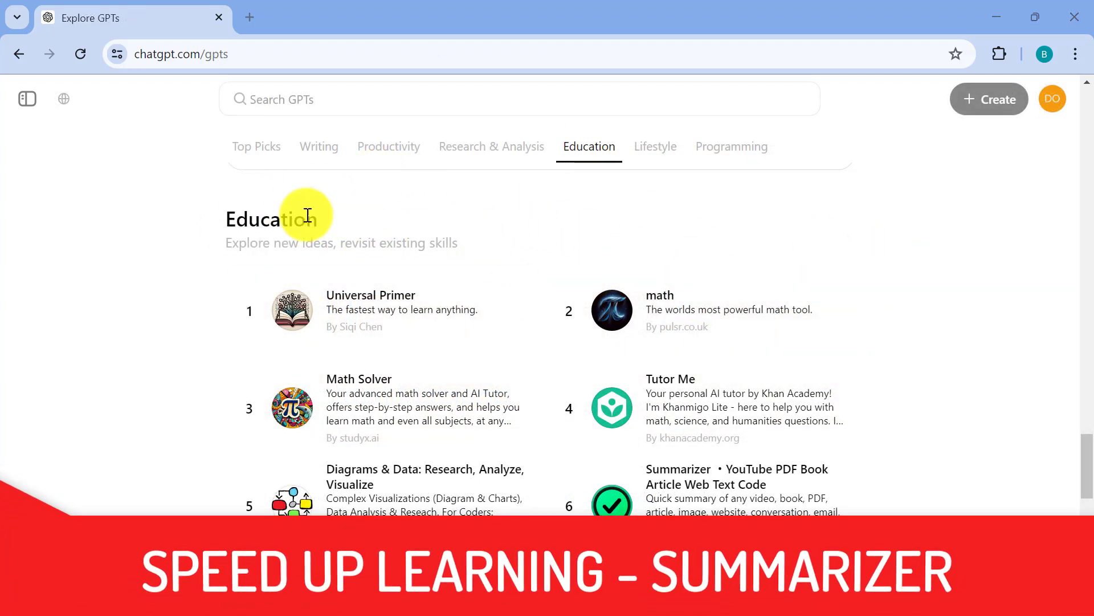
- Open the Summarizer GPT from the Education list and start a new chat with it
{"action": "scroll", "coordinate": [872, 359], "scroll_direction": "down", "scroll_amount": 1}
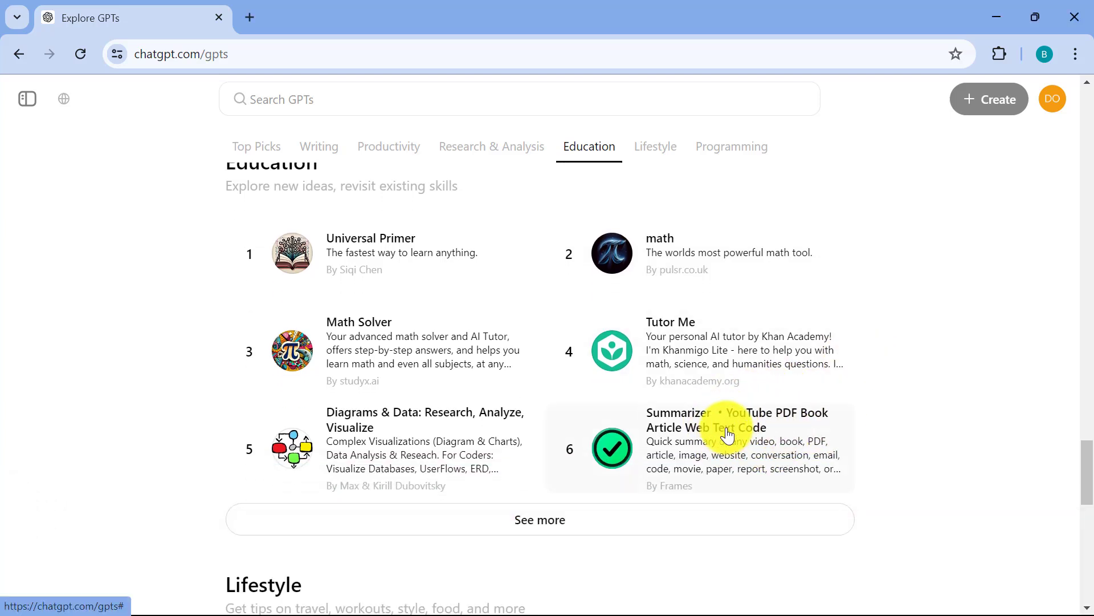
{"action": "left_click", "coordinate": [733, 436]}
{"action": "left_click", "coordinate": [557, 563]}
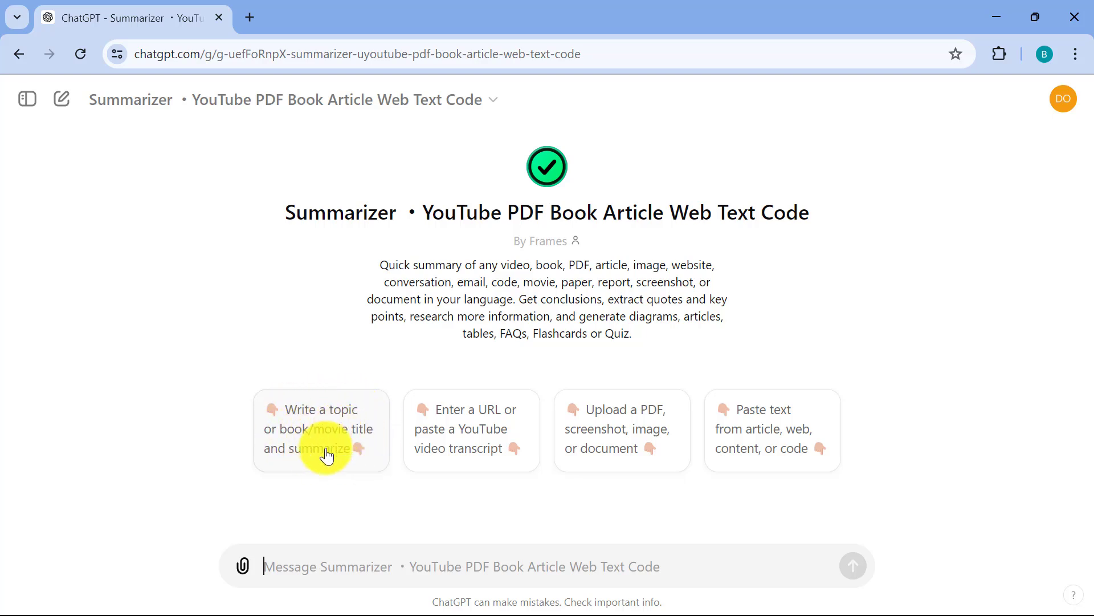
- Send the write-a-topic starter, stop its reply, then ask the Summarizer for 'Atomic Habits'
{"action": "left_click", "coordinate": [344, 432]}
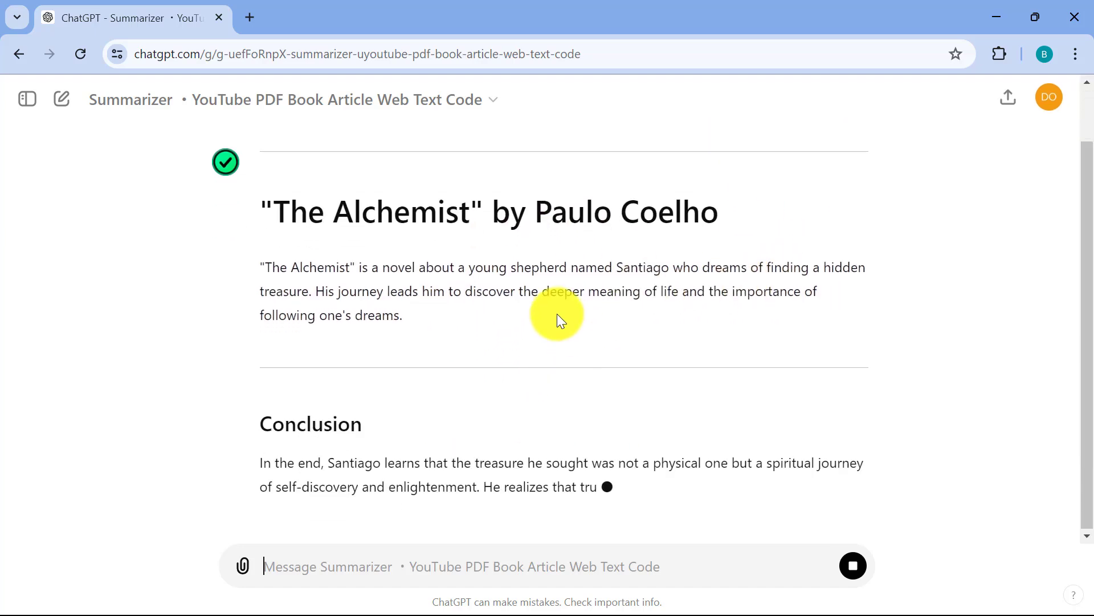
{"action": "left_click", "coordinate": [854, 566]}
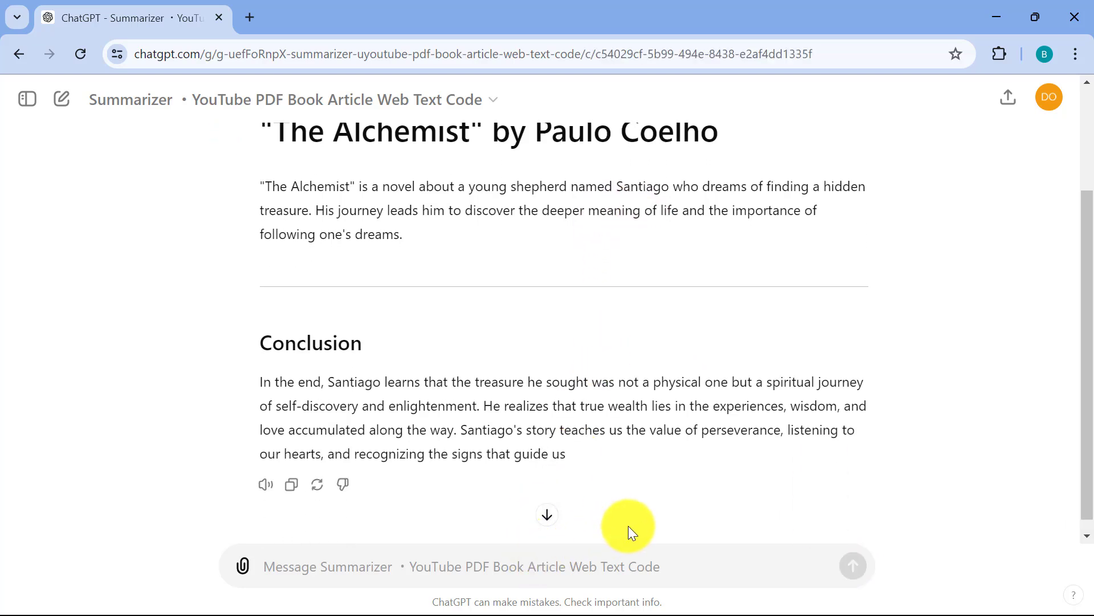
{"action": "type", "text": "Aot"}
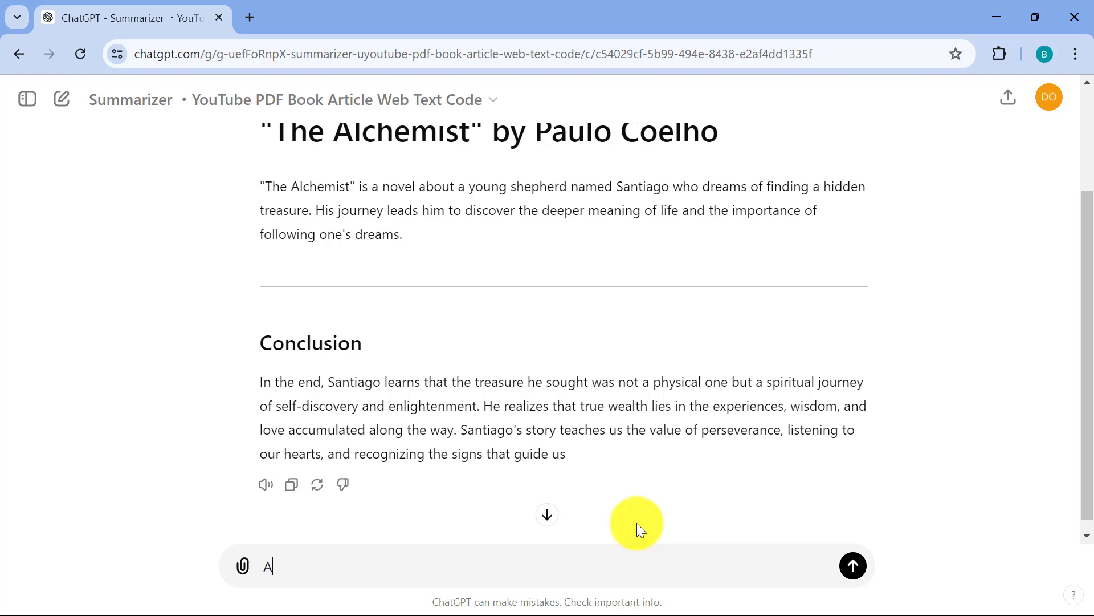
{"action": "type", "text": "s"}
{"action": "key", "text": "Return"}
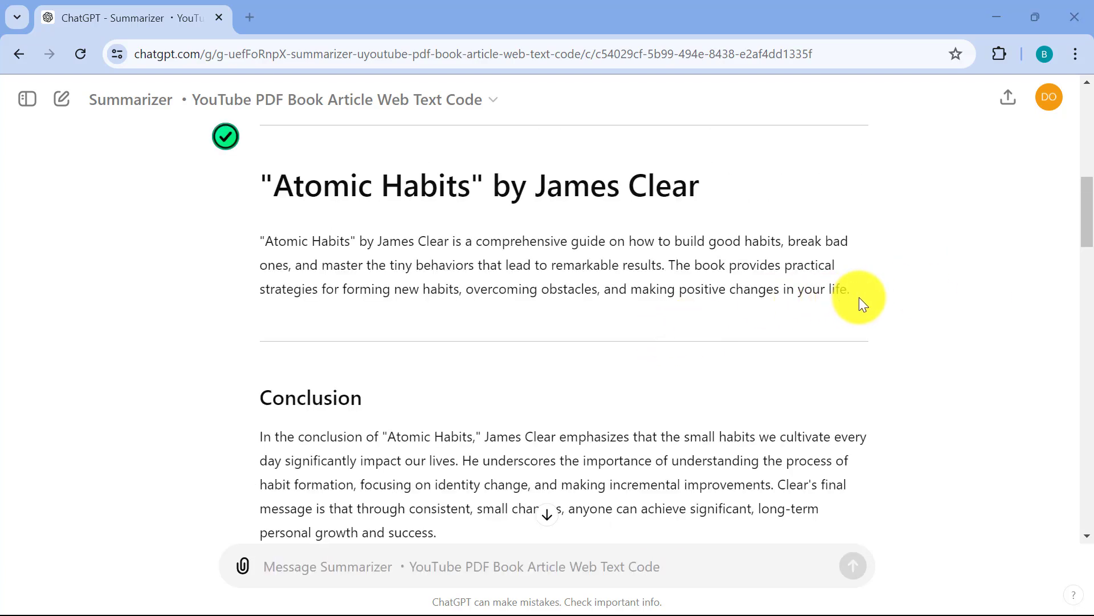
{"action": "scroll", "coordinate": [630, 281], "scroll_direction": "down", "scroll_amount": 4}
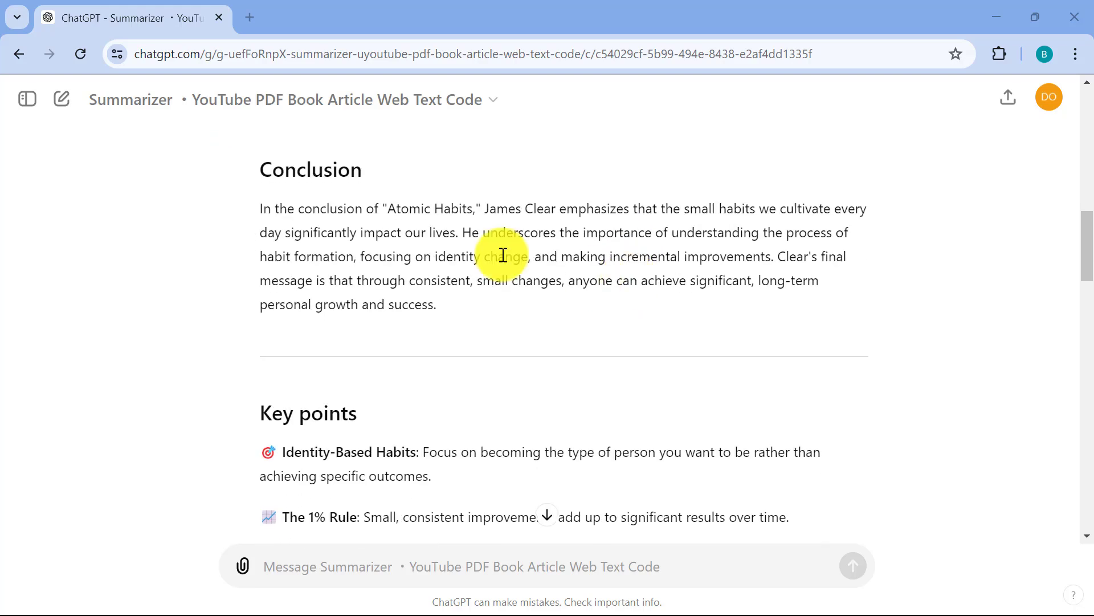
{"action": "scroll", "coordinate": [433, 272], "scroll_direction": "down", "scroll_amount": 2}
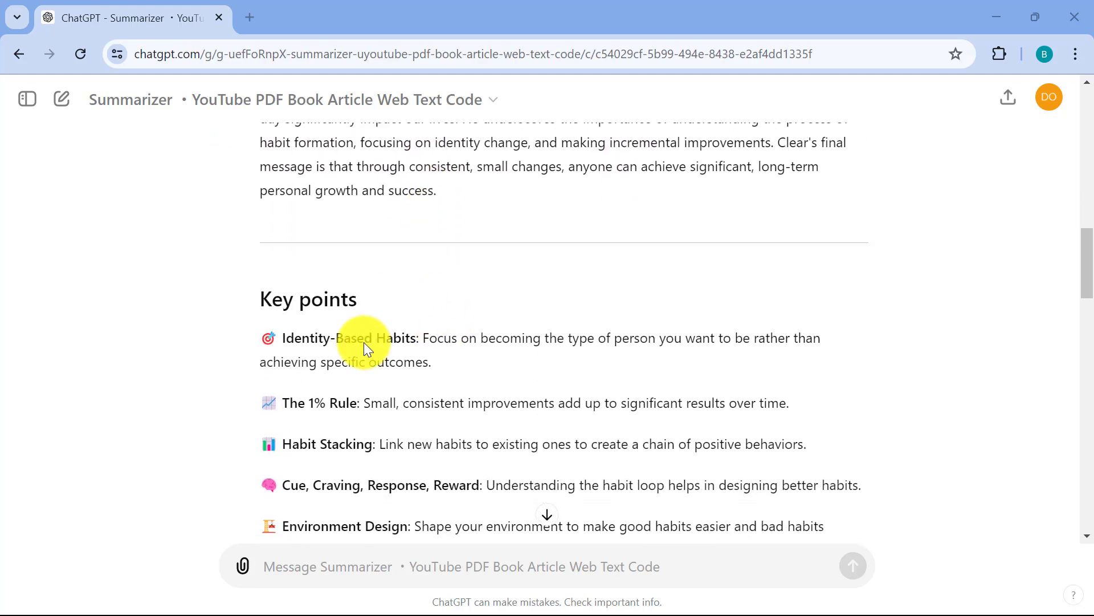
{"action": "scroll", "coordinate": [439, 355], "scroll_direction": "down", "scroll_amount": 2}
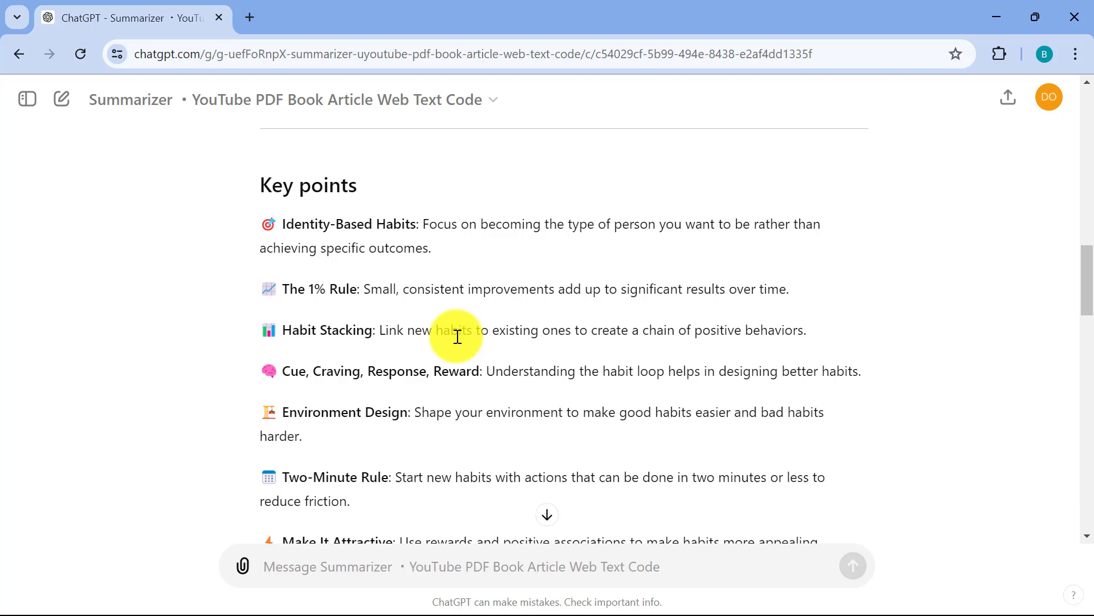
{"action": "triple_click", "coordinate": [457, 335]}
{"action": "scroll", "coordinate": [883, 306], "scroll_direction": "down", "scroll_amount": 1}
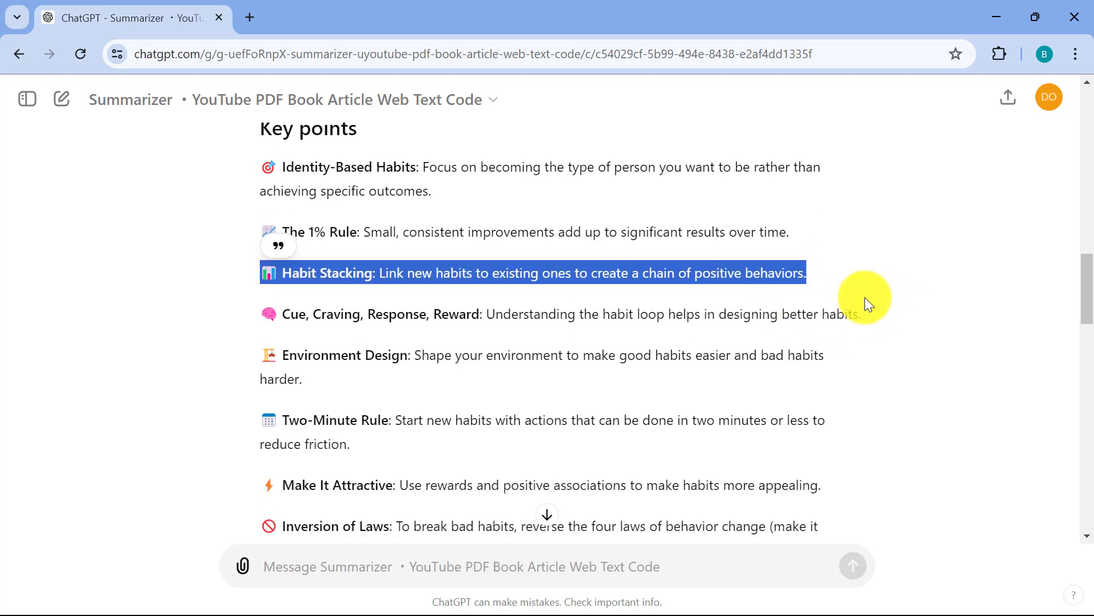
{"action": "scroll", "coordinate": [867, 297], "scroll_direction": "down", "scroll_amount": 1}
{"action": "scroll", "coordinate": [873, 296], "scroll_direction": "down", "scroll_amount": 1}
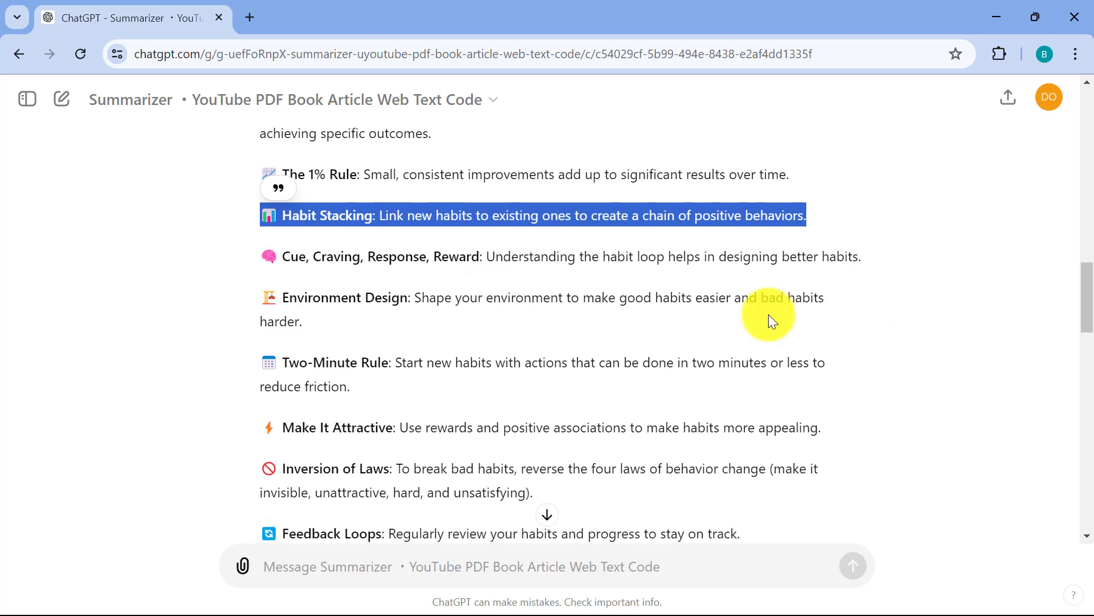
{"action": "scroll", "coordinate": [768, 320], "scroll_direction": "down", "scroll_amount": 1}
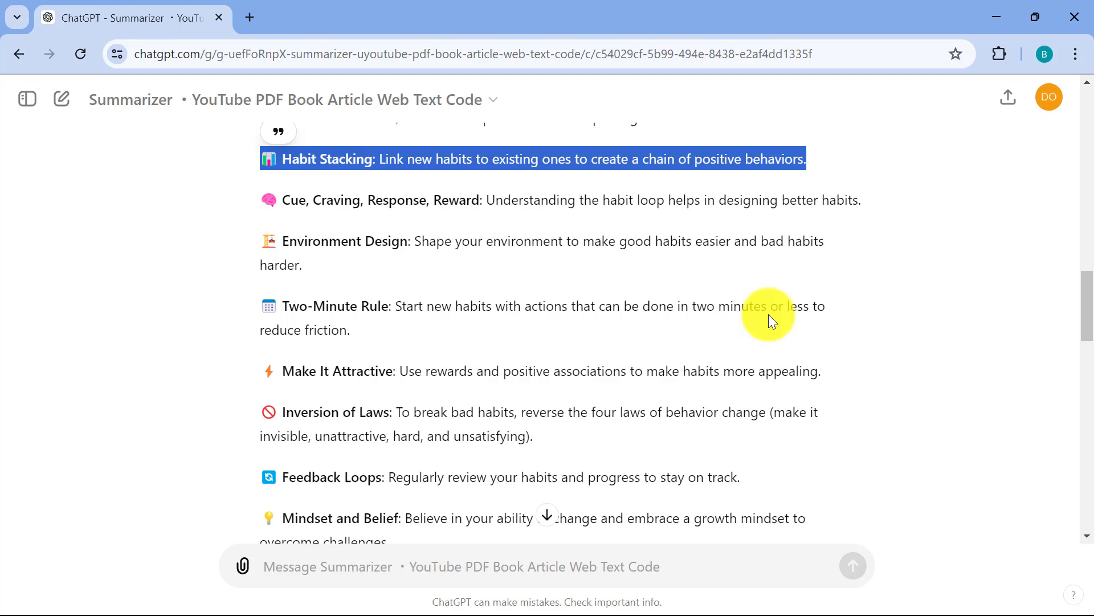
{"action": "scroll", "coordinate": [771, 321], "scroll_direction": "down", "scroll_amount": 6}
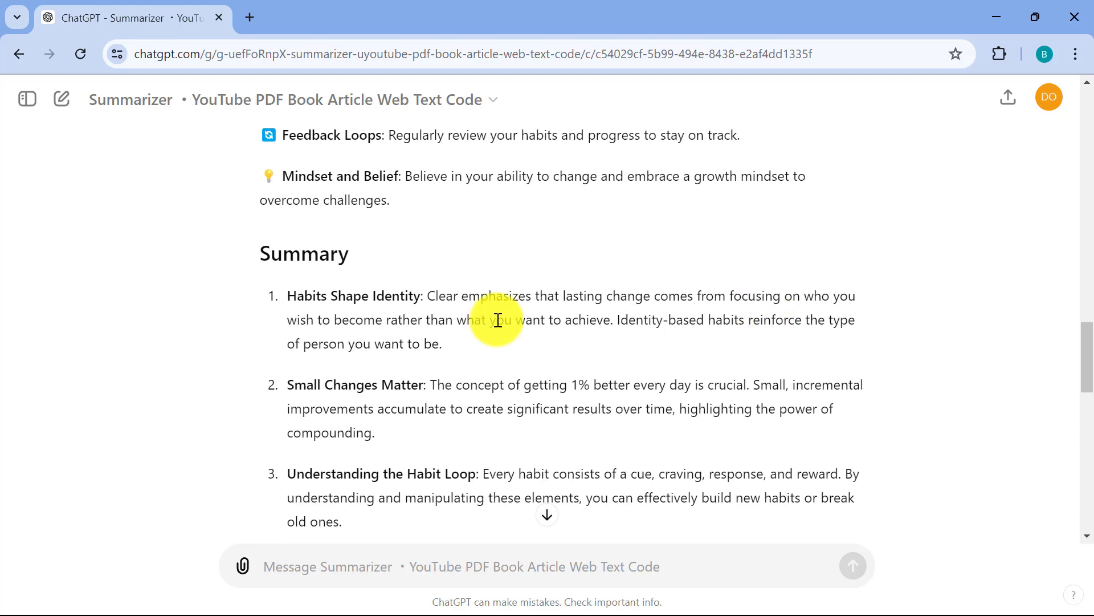
{"action": "scroll", "coordinate": [498, 317], "scroll_direction": "down", "scroll_amount": 2}
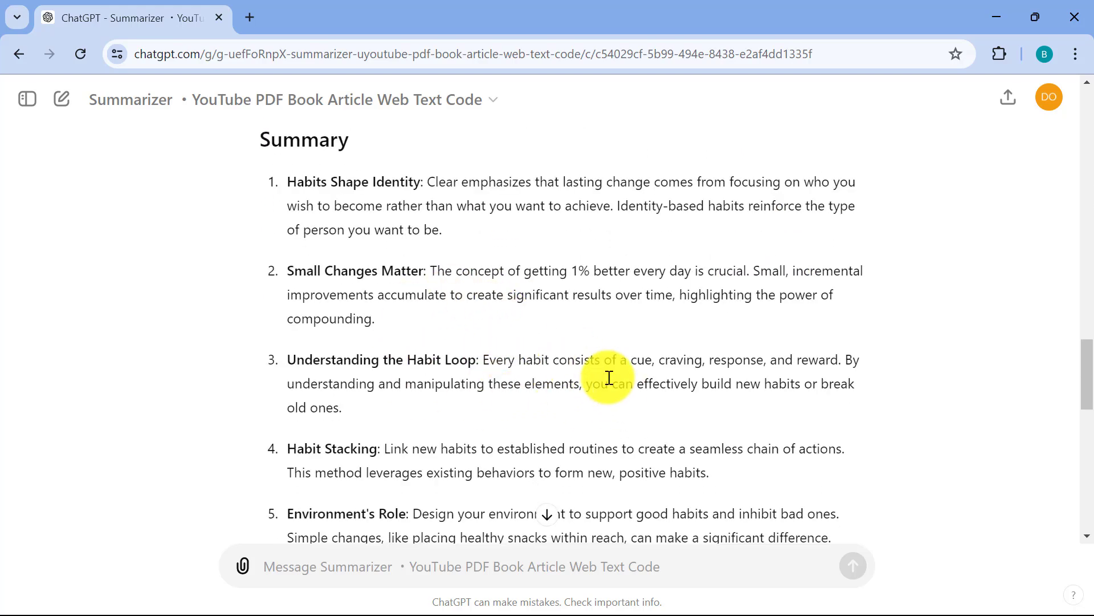
{"action": "scroll", "coordinate": [606, 373], "scroll_direction": "down", "scroll_amount": 3}
{"action": "scroll", "coordinate": [608, 378], "scroll_direction": "down", "scroll_amount": 2}
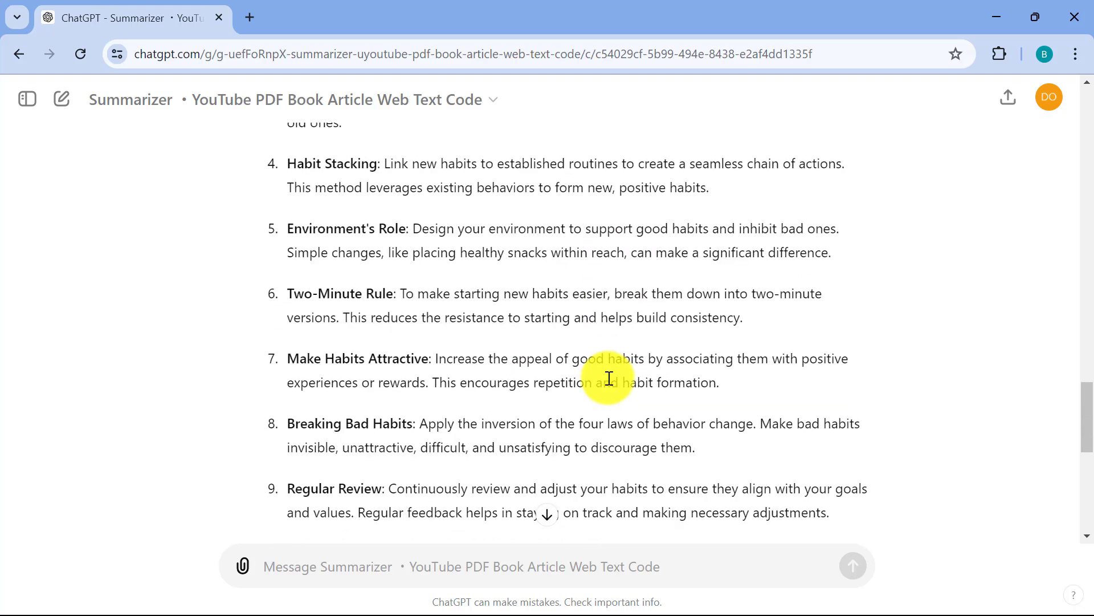
{"action": "scroll", "coordinate": [609, 378], "scroll_direction": "down", "scroll_amount": 2}
{"action": "scroll", "coordinate": [609, 377], "scroll_direction": "down", "scroll_amount": 3}
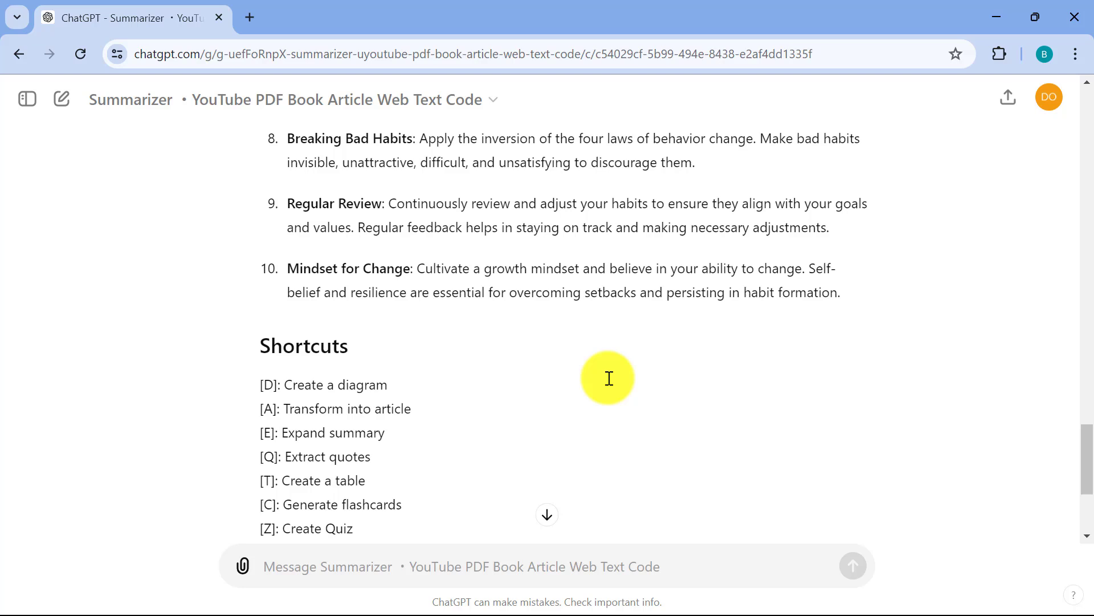
{"action": "scroll", "coordinate": [417, 361], "scroll_direction": "down", "scroll_amount": 2}
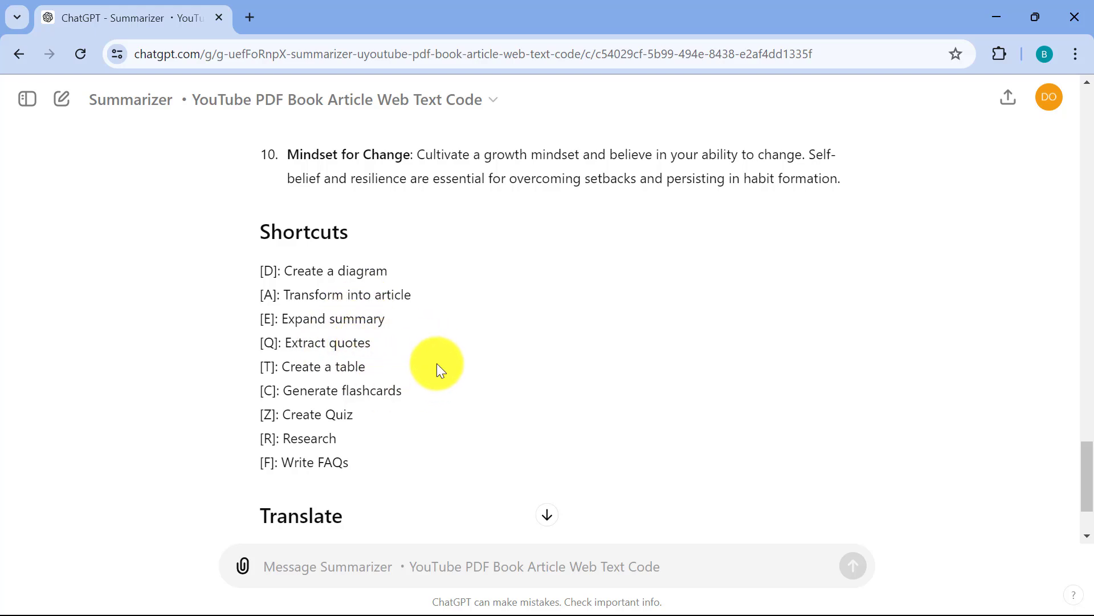
{"action": "scroll", "coordinate": [439, 365], "scroll_direction": "down", "scroll_amount": 1}
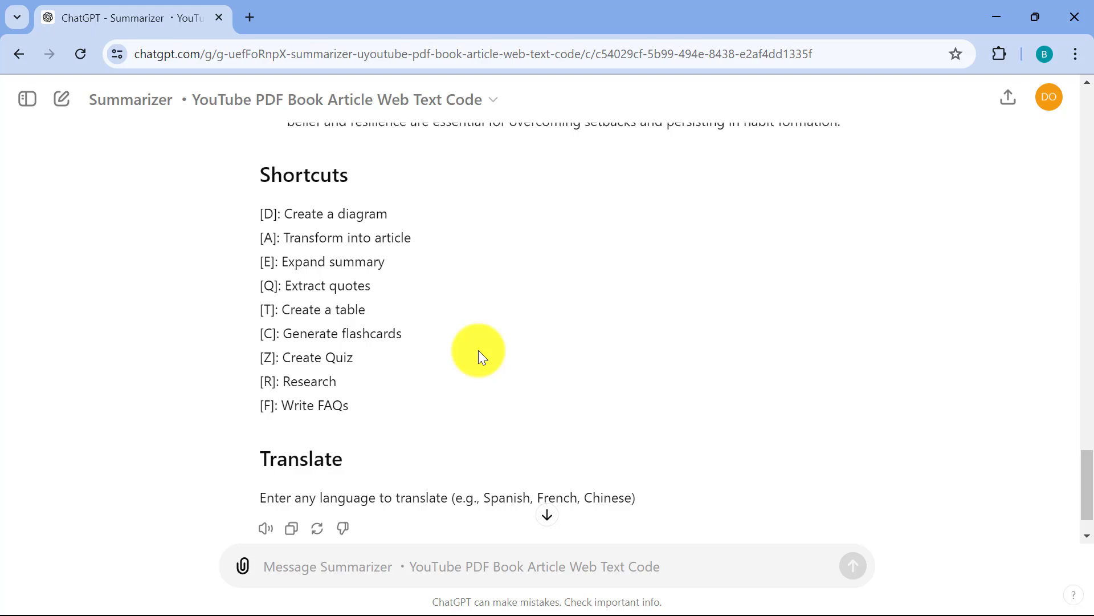
{"action": "scroll", "coordinate": [381, 348], "scroll_direction": "down", "scroll_amount": 1}
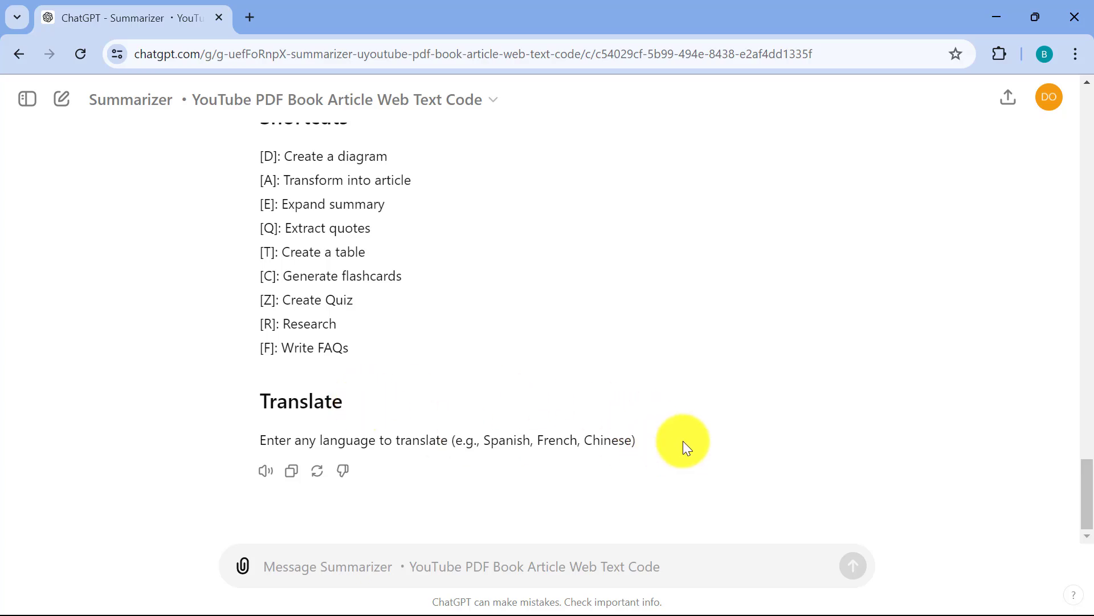
{"action": "scroll", "coordinate": [661, 370], "scroll_direction": "up", "scroll_amount": 10}
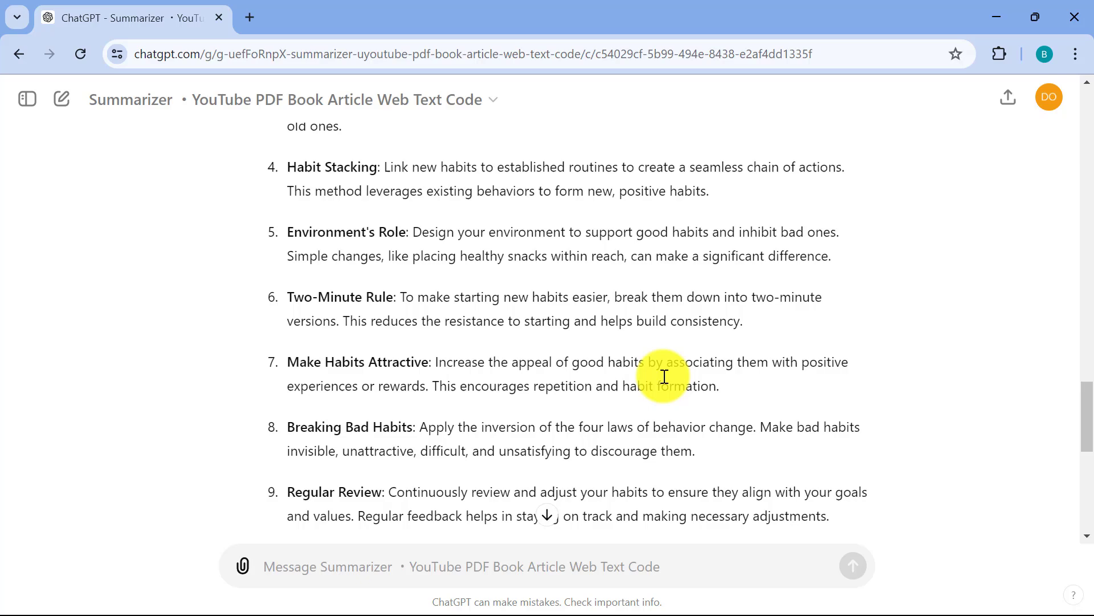
{"action": "scroll", "coordinate": [664, 377], "scroll_direction": "up", "scroll_amount": 15}
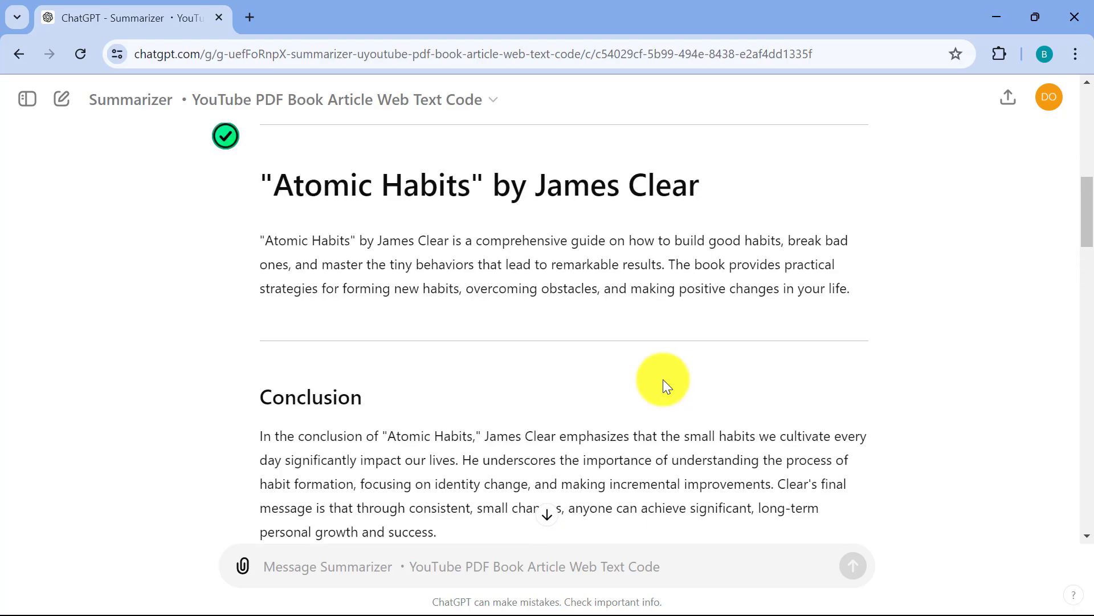
{"action": "scroll", "coordinate": [663, 379], "scroll_direction": "up", "scroll_amount": 3}
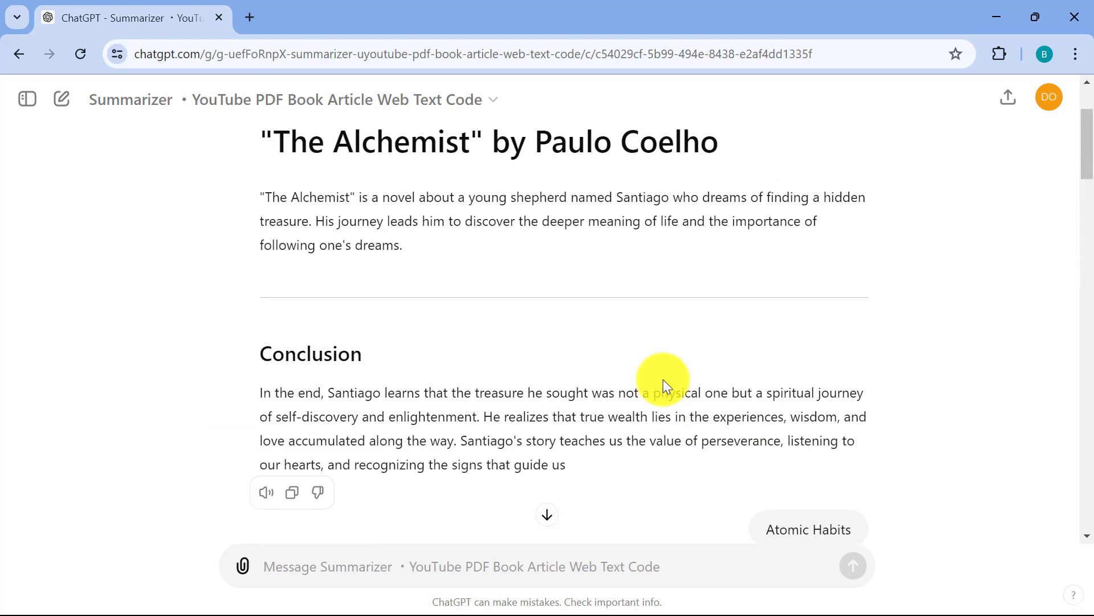
{"action": "scroll", "coordinate": [663, 379], "scroll_direction": "up", "scroll_amount": 2}
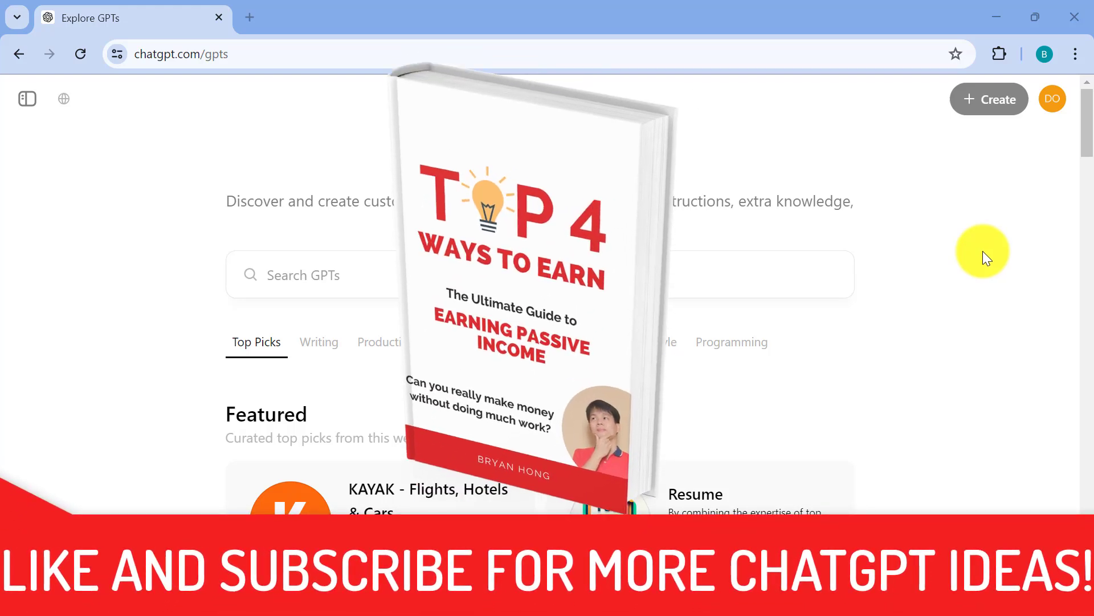
- Scroll Explore GPTs to the Programming rankings led by Code Copilot, Python and Website Generator
{"action": "scroll", "coordinate": [983, 251], "scroll_direction": "down", "scroll_amount": 1}
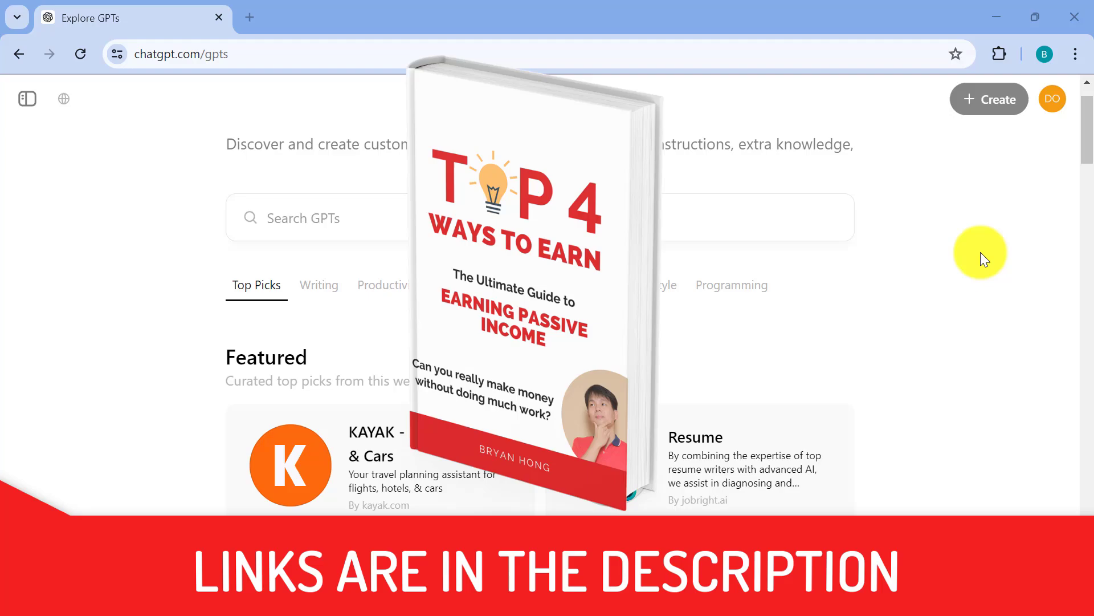
{"action": "scroll", "coordinate": [981, 252], "scroll_direction": "up", "scroll_amount": 1}
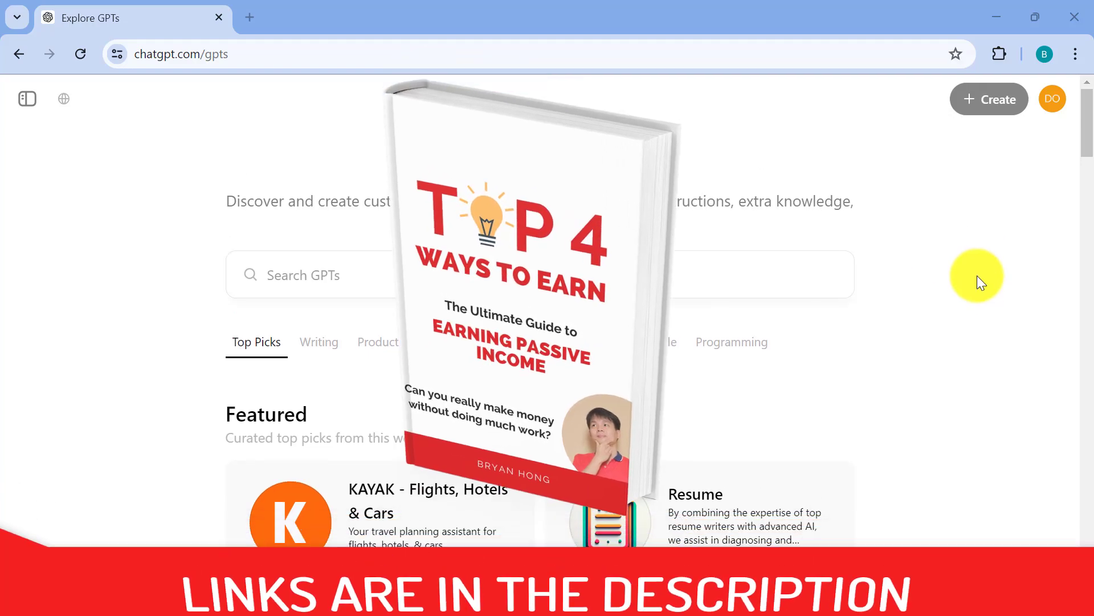
{"action": "scroll", "coordinate": [977, 275], "scroll_direction": "down", "scroll_amount": 5}
{"action": "scroll", "coordinate": [975, 276], "scroll_direction": "down", "scroll_amount": 20}
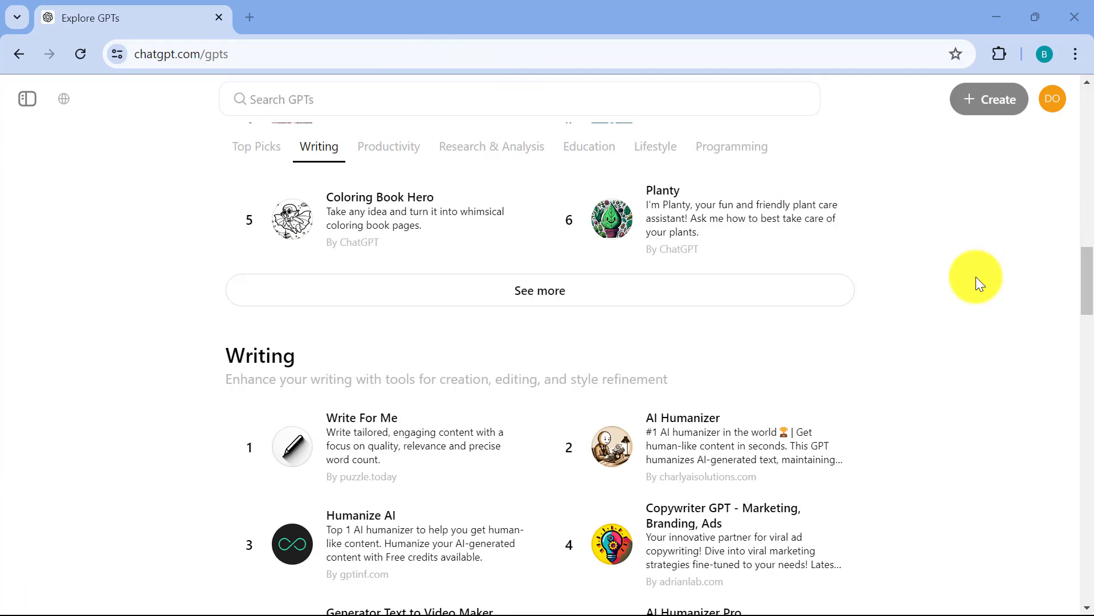
{"action": "scroll", "coordinate": [976, 276], "scroll_direction": "down", "scroll_amount": 20}
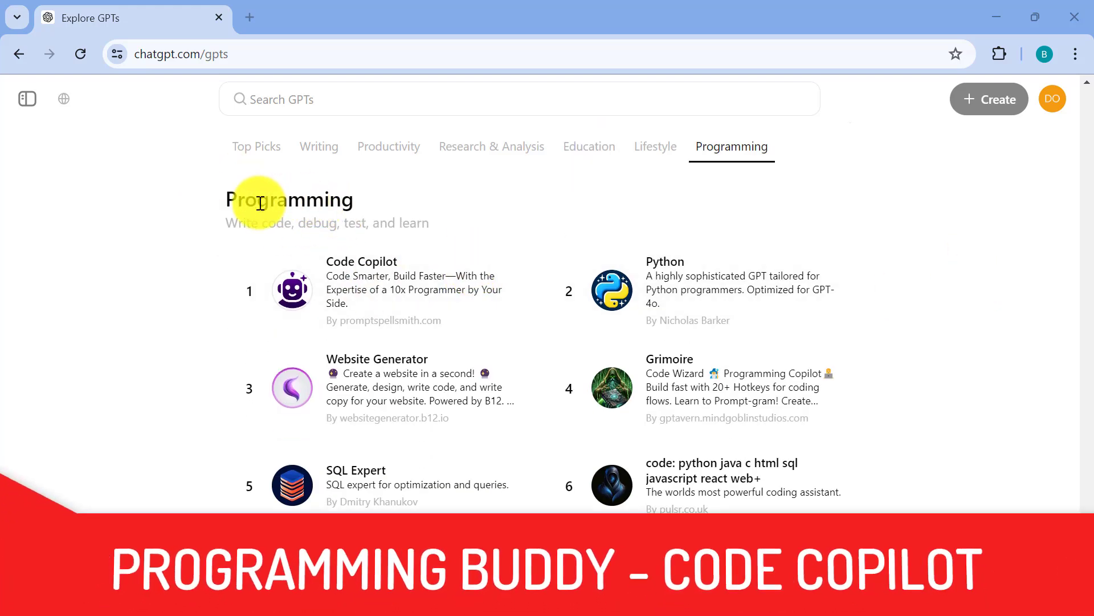
- Start a Code Copilot chat and send 'Hey help me fix the errors in my c# code:' with the pasted code
{"action": "left_click", "coordinate": [422, 283]}
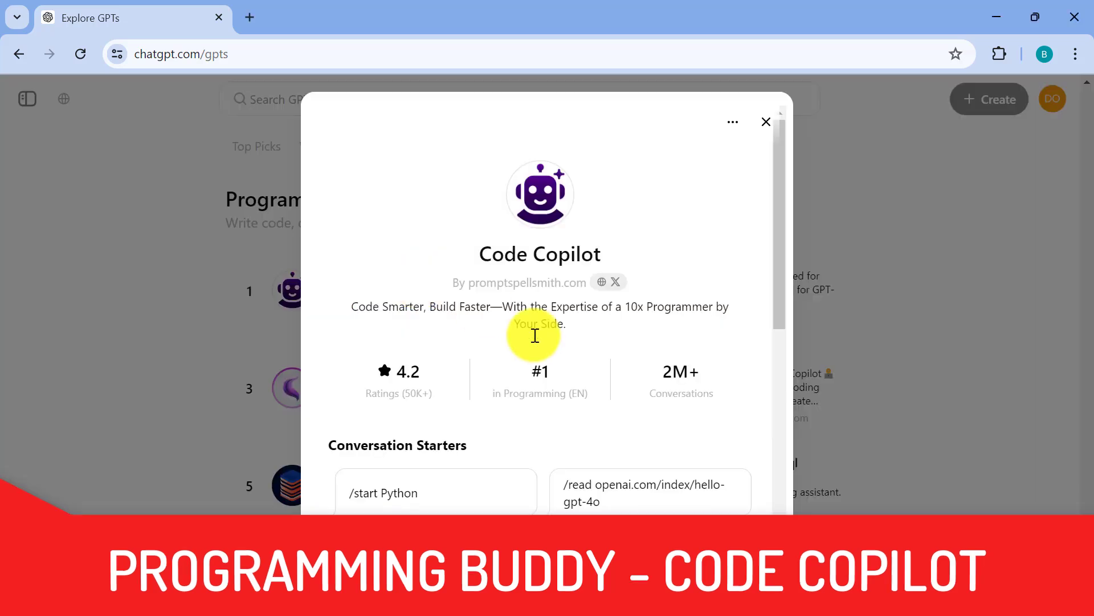
{"action": "left_click", "coordinate": [633, 581]}
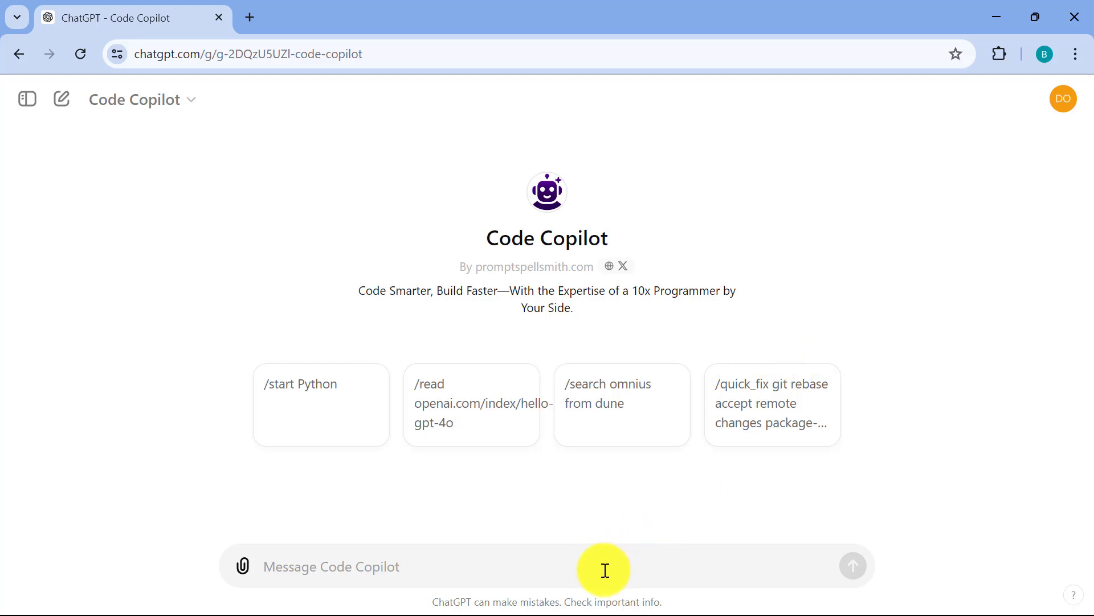
{"action": "left_click", "coordinate": [637, 560]}
{"action": "type", "text": "Hey "}
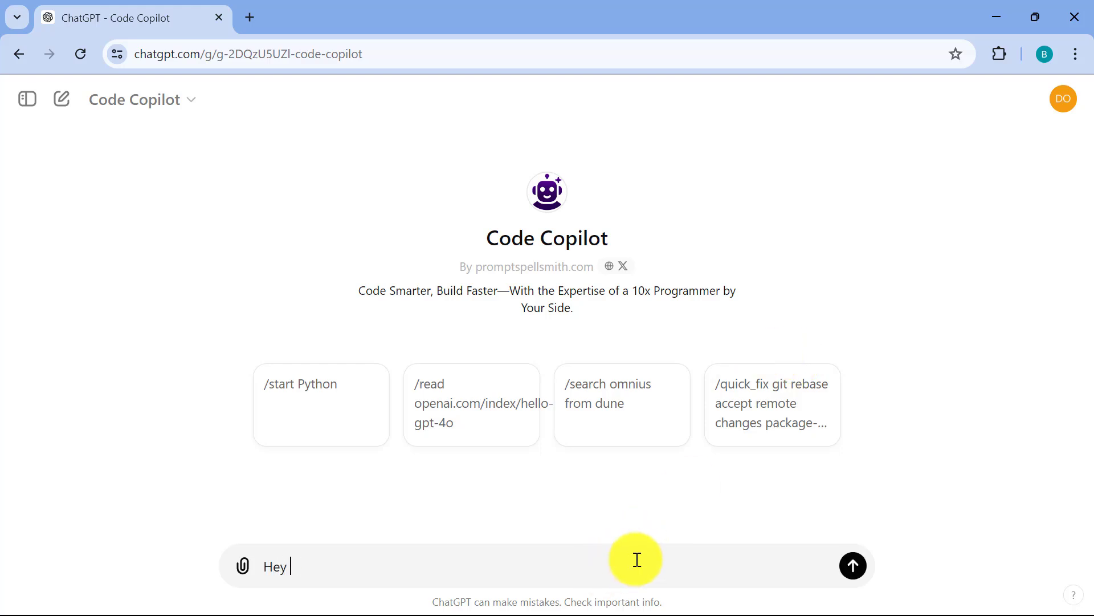
{"action": "type", "text": "help me fix the errors in my c"}
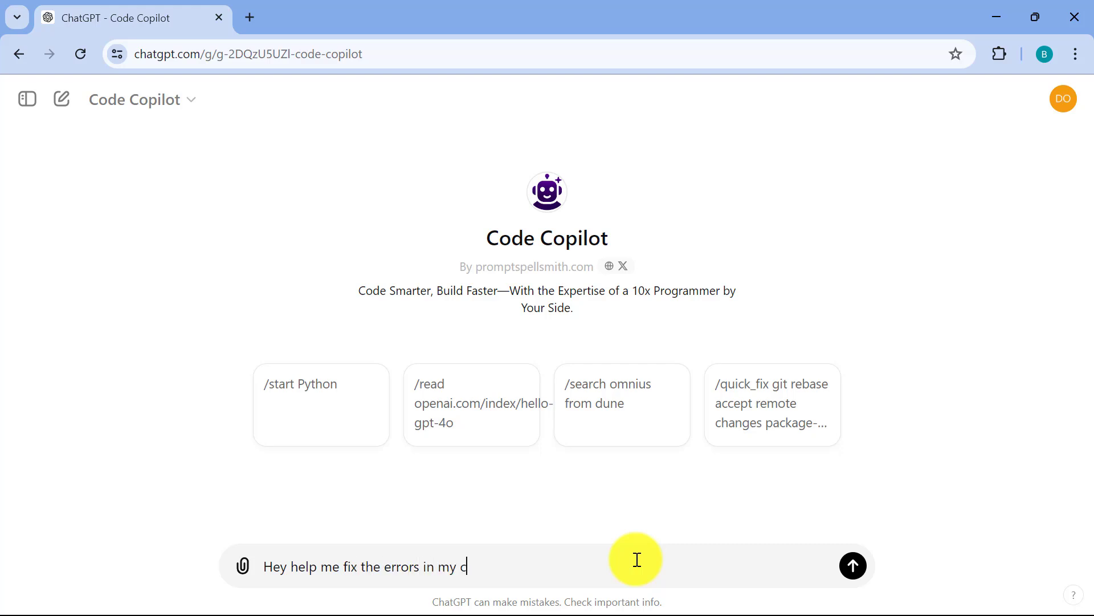
{"action": "type", "text": "# code:"}
{"action": "key", "text": "ctrl+v"}
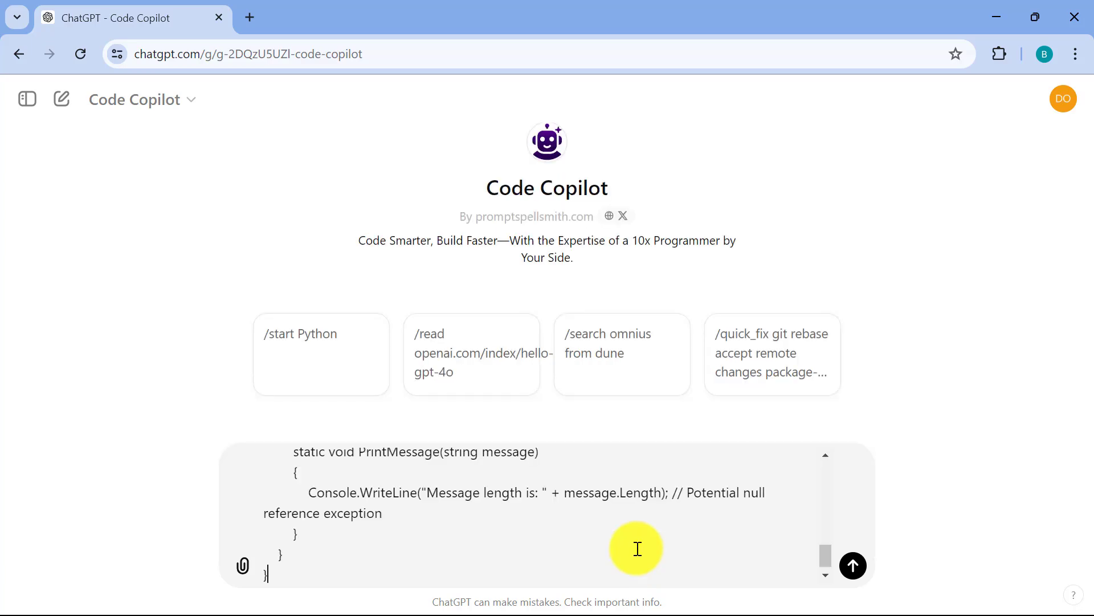
{"action": "left_click", "coordinate": [853, 565]}
- Scroll through Code Copilot's reply, highlighting the potential null reference line
{"action": "scroll", "coordinate": [636, 227], "scroll_direction": "up", "scroll_amount": 5}
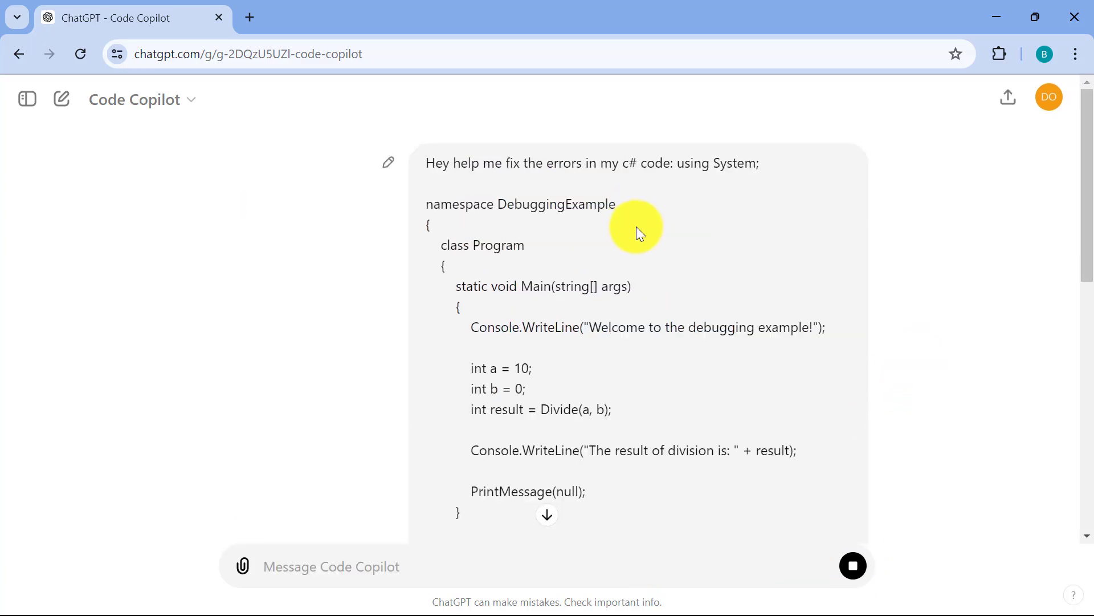
{"action": "scroll", "coordinate": [741, 301], "scroll_direction": "down", "scroll_amount": 1}
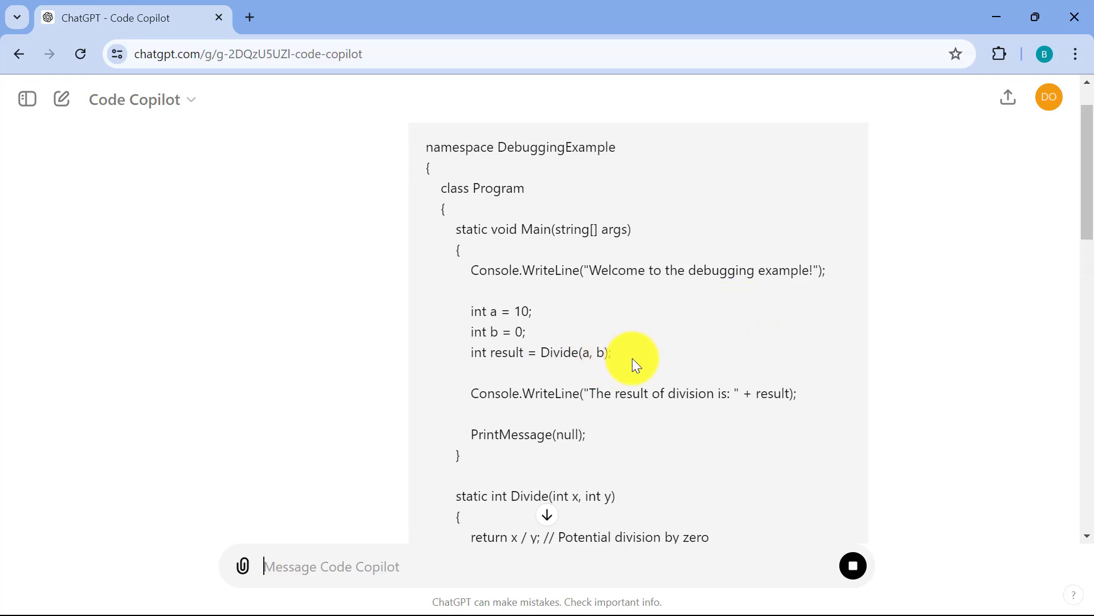
{"action": "scroll", "coordinate": [631, 358], "scroll_direction": "down", "scroll_amount": 4}
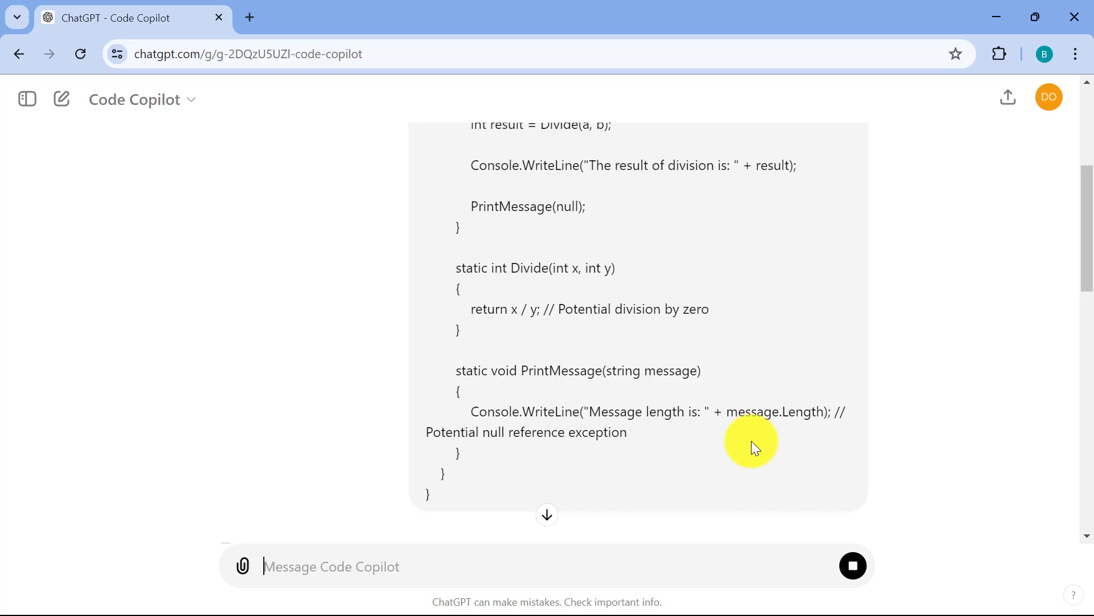
{"action": "left_click_drag", "start_coordinate": [765, 438], "coordinate": [725, 410]}
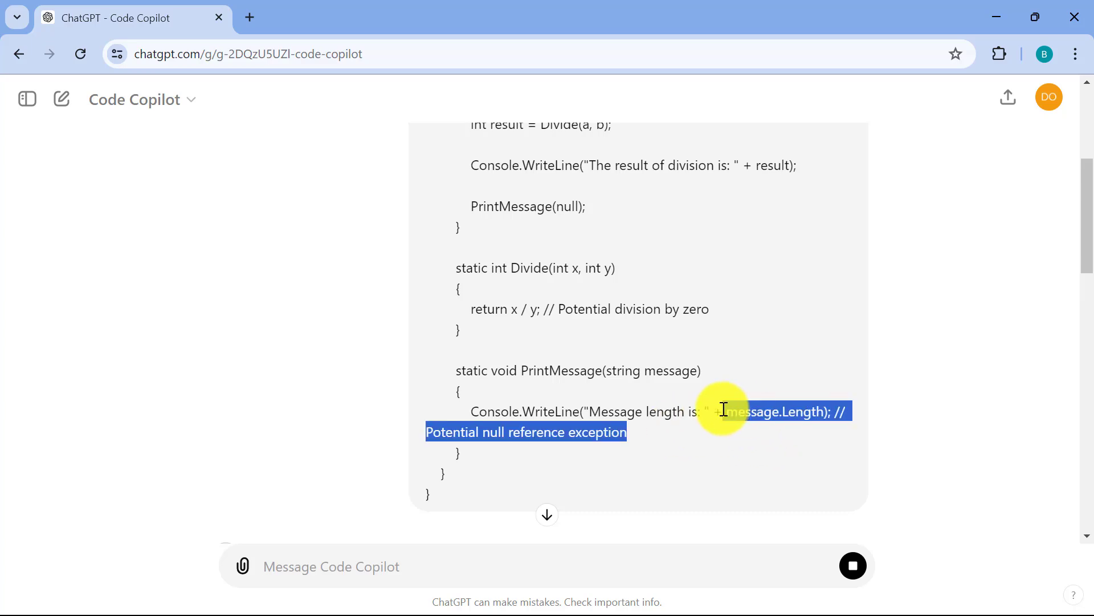
{"action": "scroll", "coordinate": [860, 369], "scroll_direction": "down", "scroll_amount": 4}
{"action": "scroll", "coordinate": [912, 376], "scroll_direction": "up", "scroll_amount": 5}
{"action": "scroll", "coordinate": [948, 374], "scroll_direction": "down", "scroll_amount": 1}
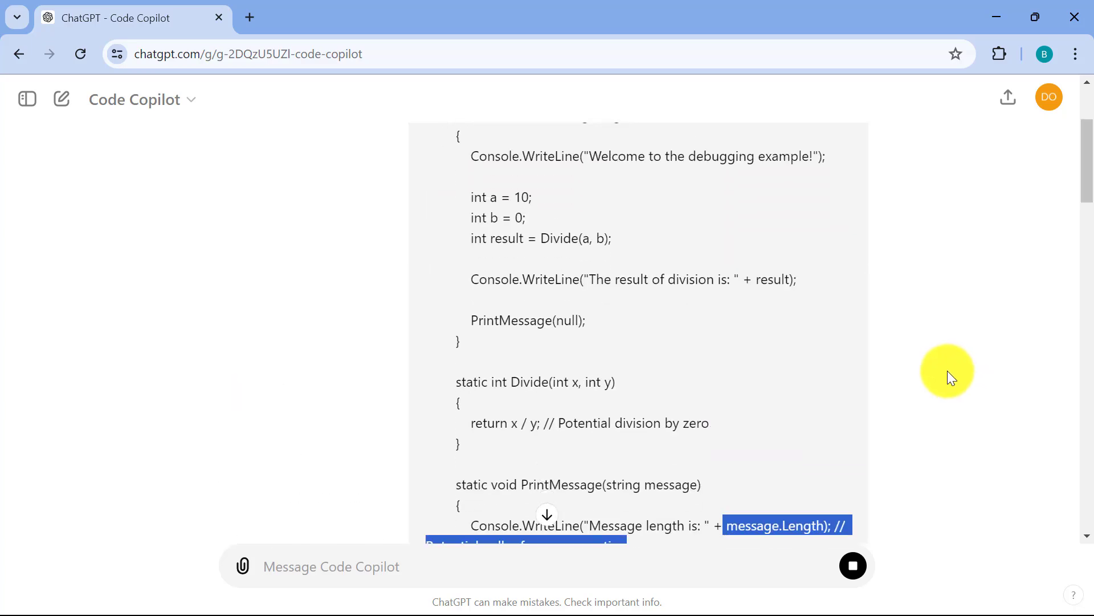
{"action": "scroll", "coordinate": [946, 370], "scroll_direction": "down", "scroll_amount": 3}
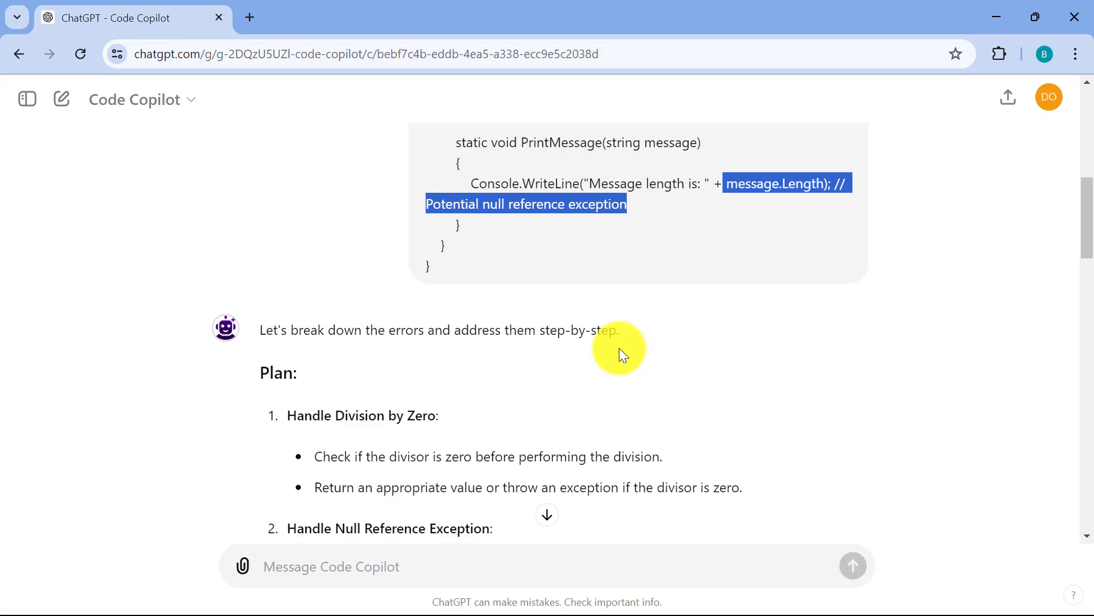
{"action": "scroll", "coordinate": [490, 342], "scroll_direction": "down", "scroll_amount": 1}
{"action": "scroll", "coordinate": [362, 338], "scroll_direction": "down", "scroll_amount": 1}
{"action": "left_click_drag", "start_coordinate": [293, 303], "coordinate": [477, 295]}
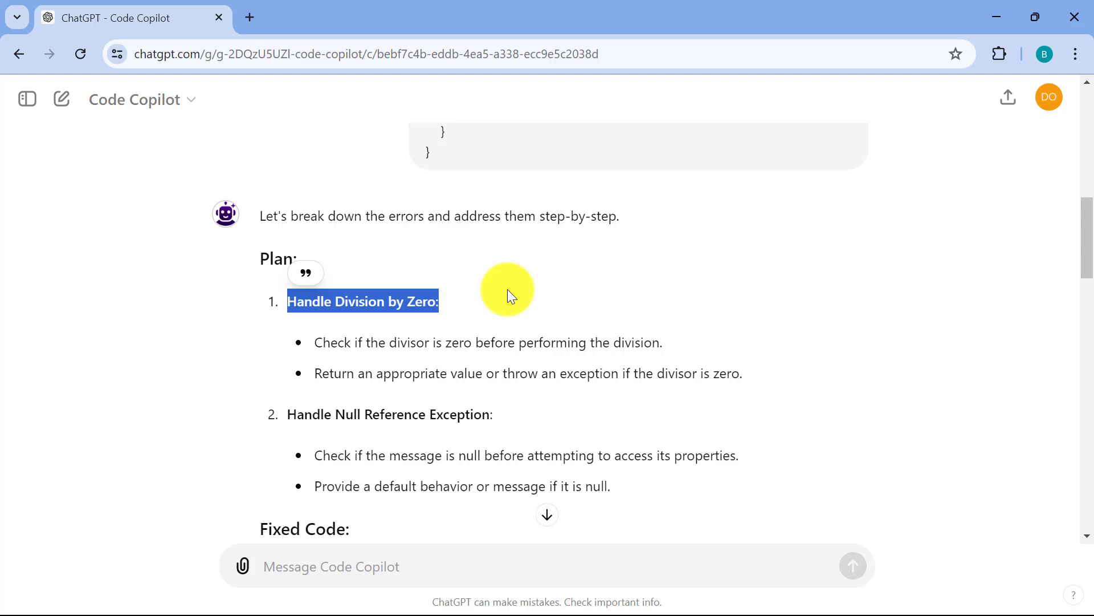
{"action": "scroll", "coordinate": [508, 293], "scroll_direction": "down", "scroll_amount": 1}
{"action": "left_click_drag", "start_coordinate": [290, 358], "coordinate": [548, 355]}
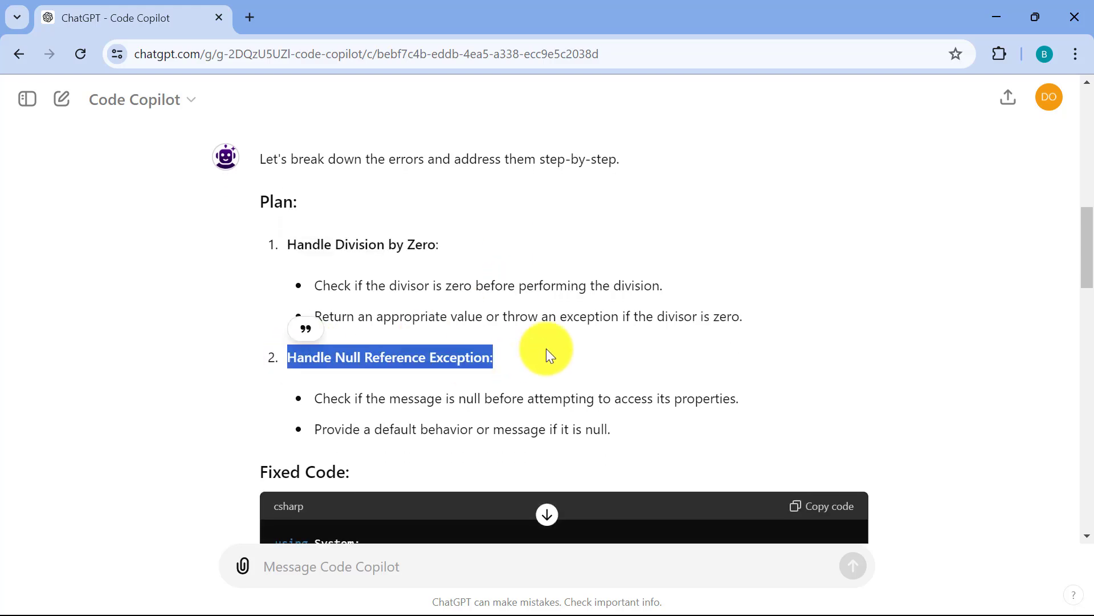
{"action": "scroll", "coordinate": [645, 358], "scroll_direction": "up", "scroll_amount": 2}
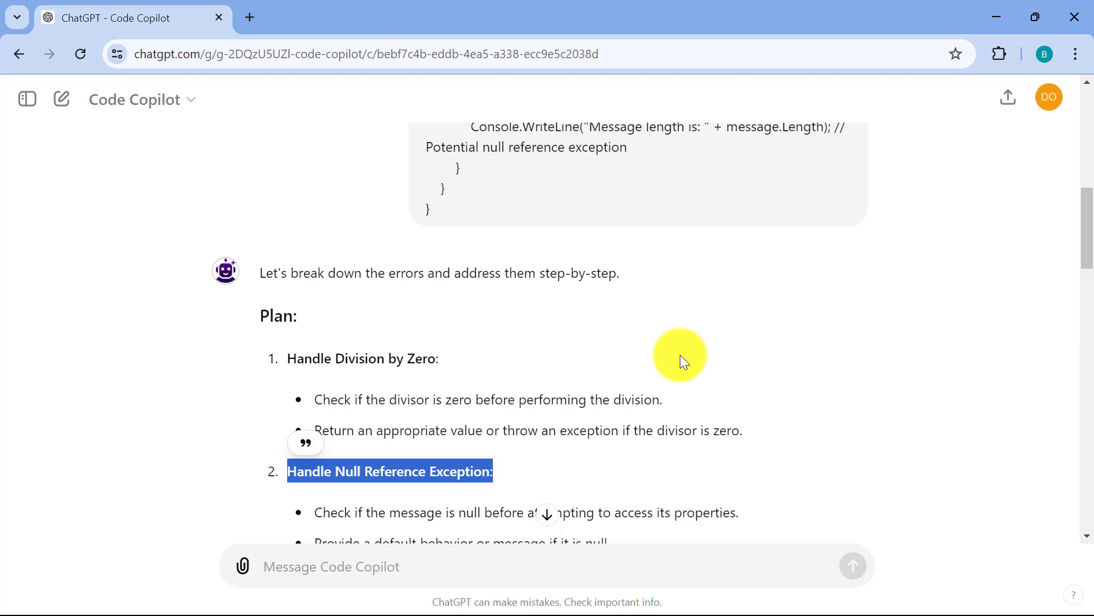
{"action": "scroll", "coordinate": [486, 340], "scroll_direction": "down", "scroll_amount": 1}
{"action": "scroll", "coordinate": [486, 340], "scroll_direction": "down", "scroll_amount": 1}
{"action": "scroll", "coordinate": [485, 339], "scroll_direction": "down", "scroll_amount": 4}
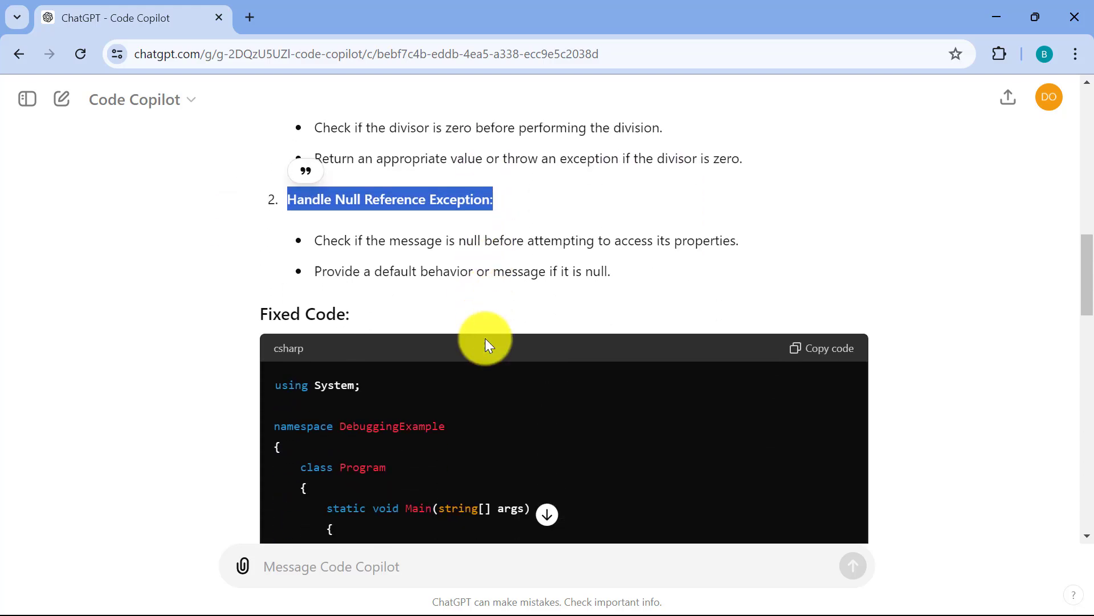
{"action": "scroll", "coordinate": [477, 344], "scroll_direction": "down", "scroll_amount": 1}
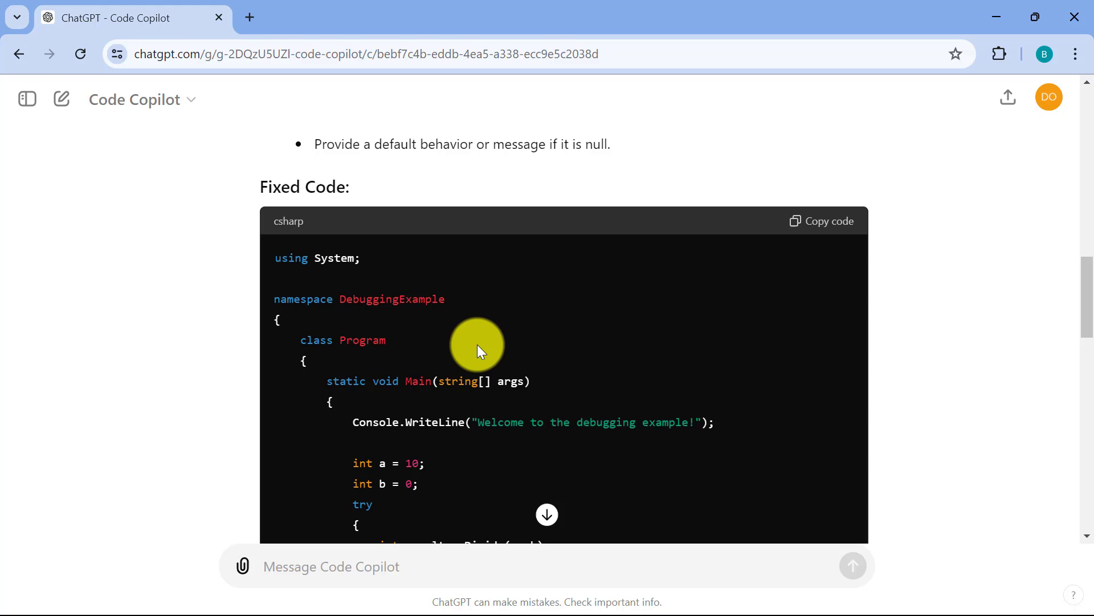
{"action": "scroll", "coordinate": [477, 344], "scroll_direction": "down", "scroll_amount": 3}
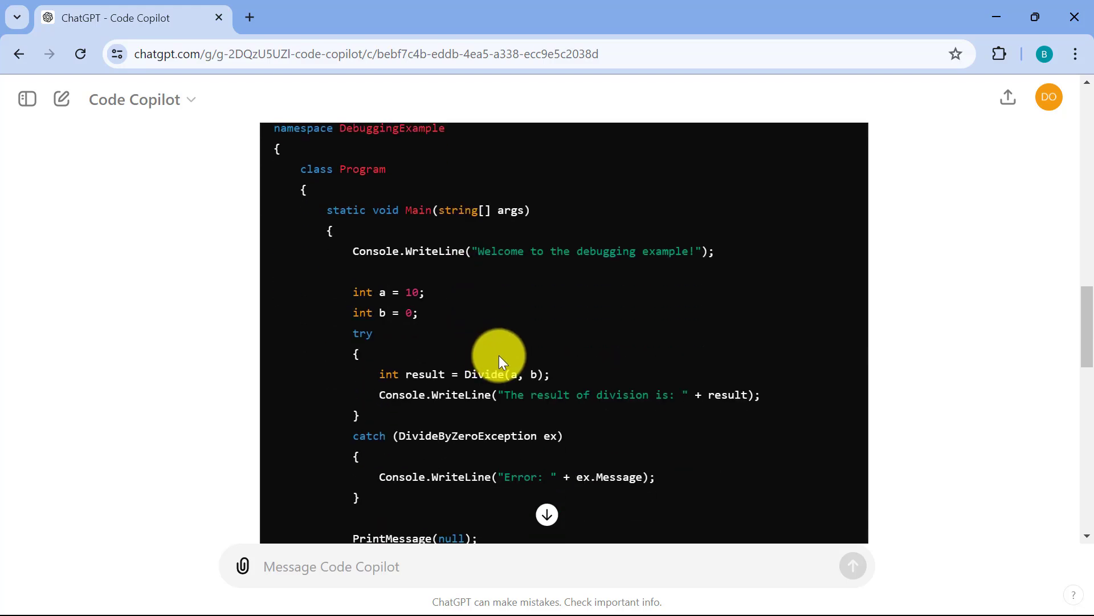
{"action": "scroll", "coordinate": [655, 407], "scroll_direction": "down", "scroll_amount": 1}
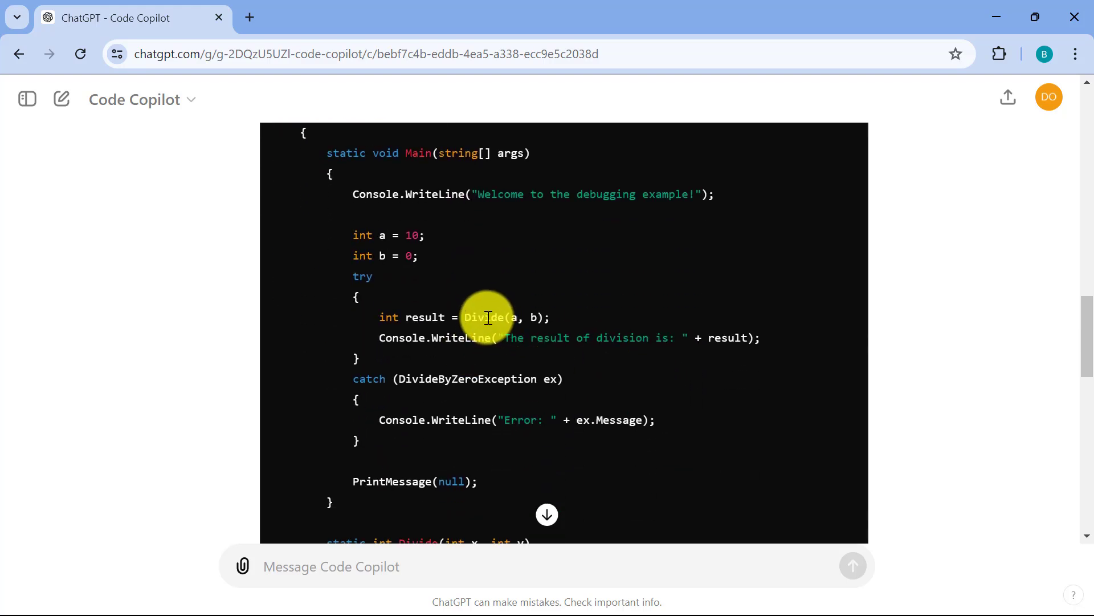
{"action": "double_click", "coordinate": [488, 317]}
{"action": "left_click_drag", "start_coordinate": [405, 379], "coordinate": [634, 378]}
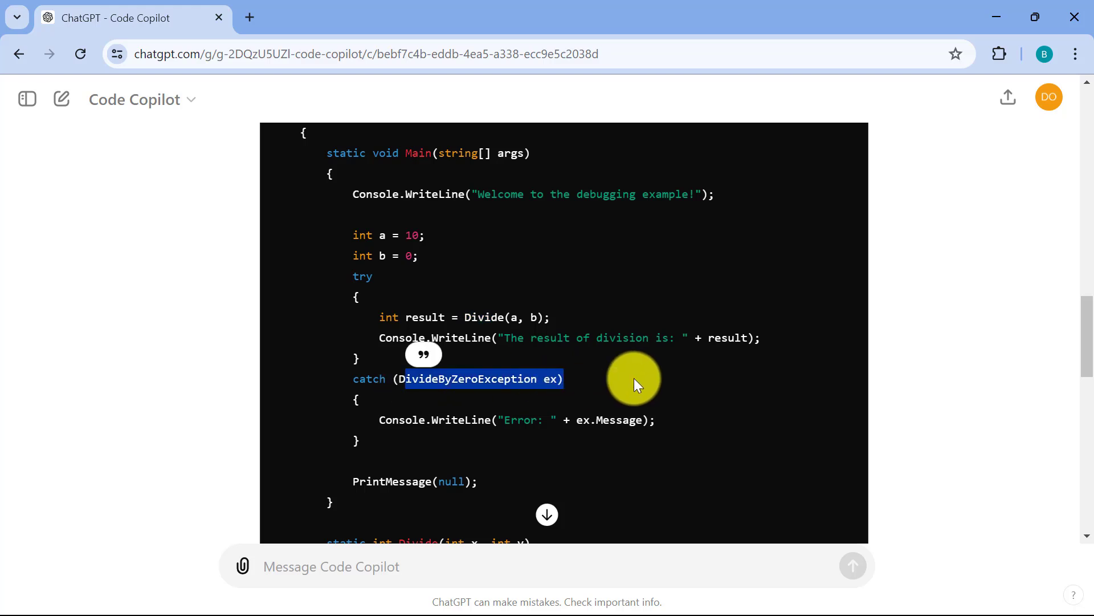
{"action": "scroll", "coordinate": [634, 378], "scroll_direction": "down", "scroll_amount": 7}
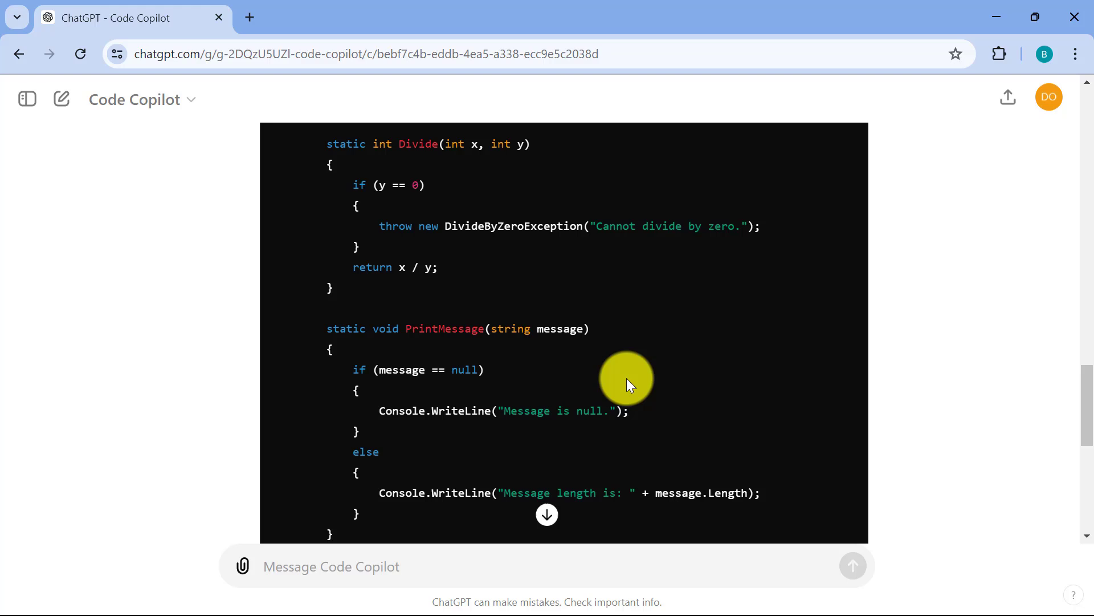
{"action": "scroll", "coordinate": [627, 378], "scroll_direction": "down", "scroll_amount": 1}
{"action": "left_click_drag", "start_coordinate": [644, 360], "coordinate": [359, 314]}
{"action": "left_click", "coordinate": [709, 341]}
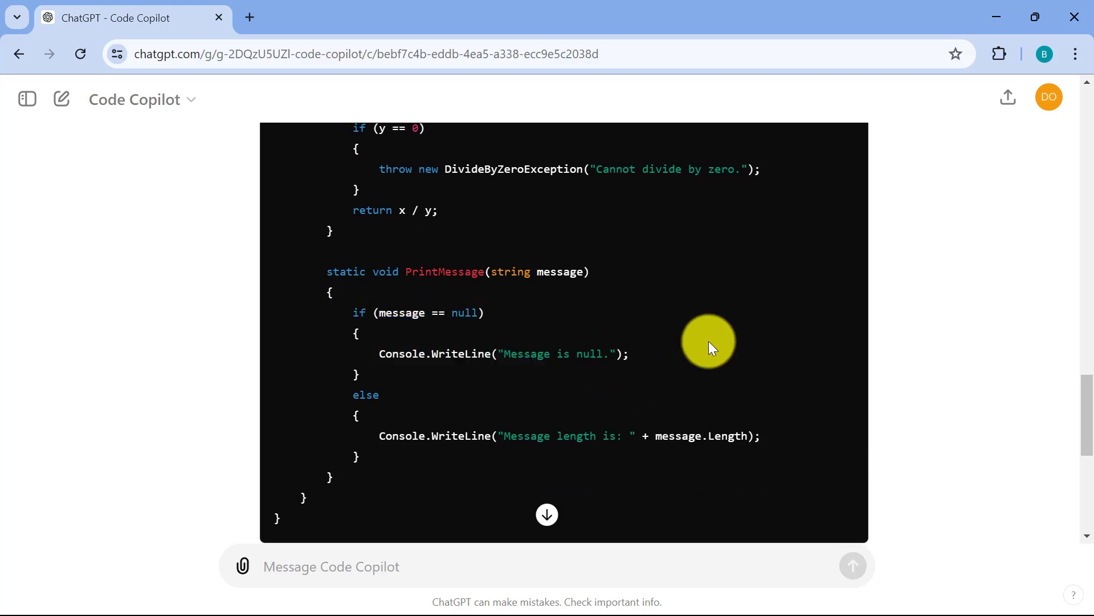
{"action": "scroll", "coordinate": [737, 351], "scroll_direction": "up", "scroll_amount": 2}
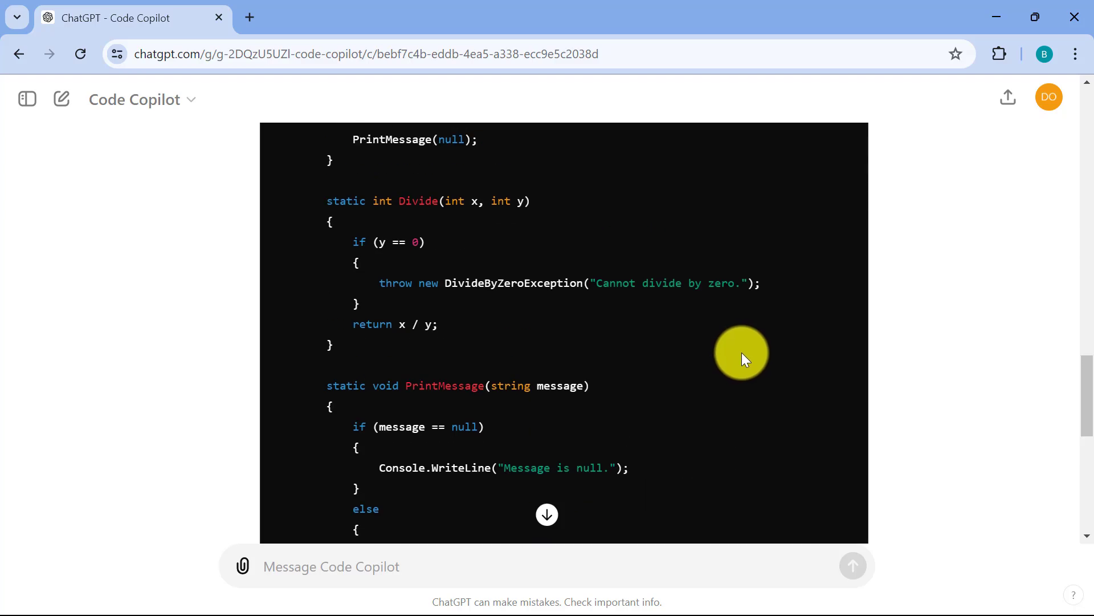
{"action": "scroll", "coordinate": [742, 353], "scroll_direction": "up", "scroll_amount": 8}
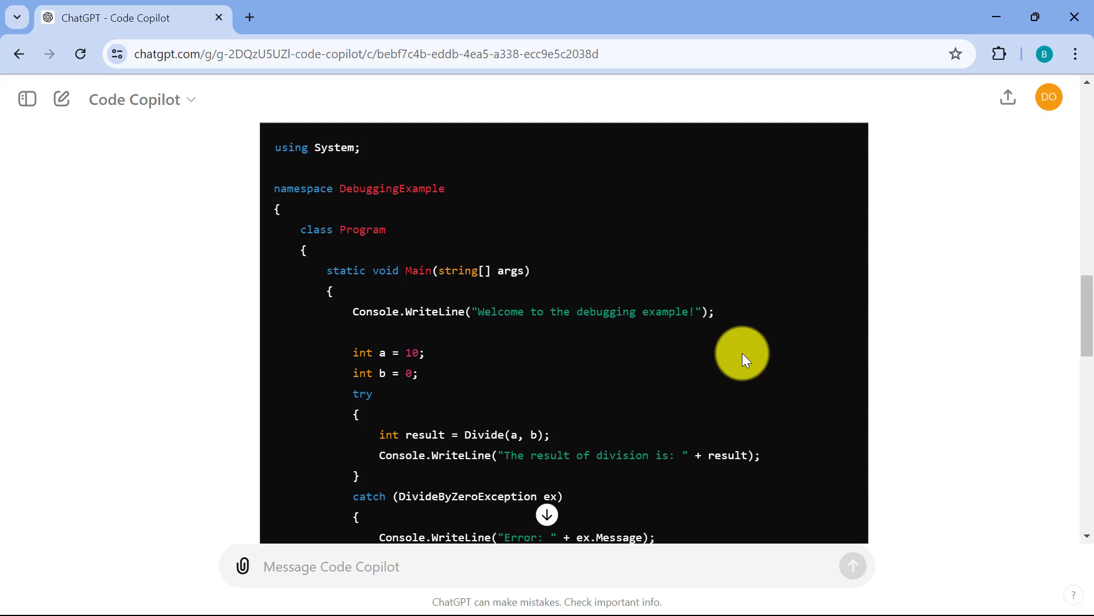
{"action": "scroll", "coordinate": [742, 353], "scroll_direction": "up", "scroll_amount": 2}
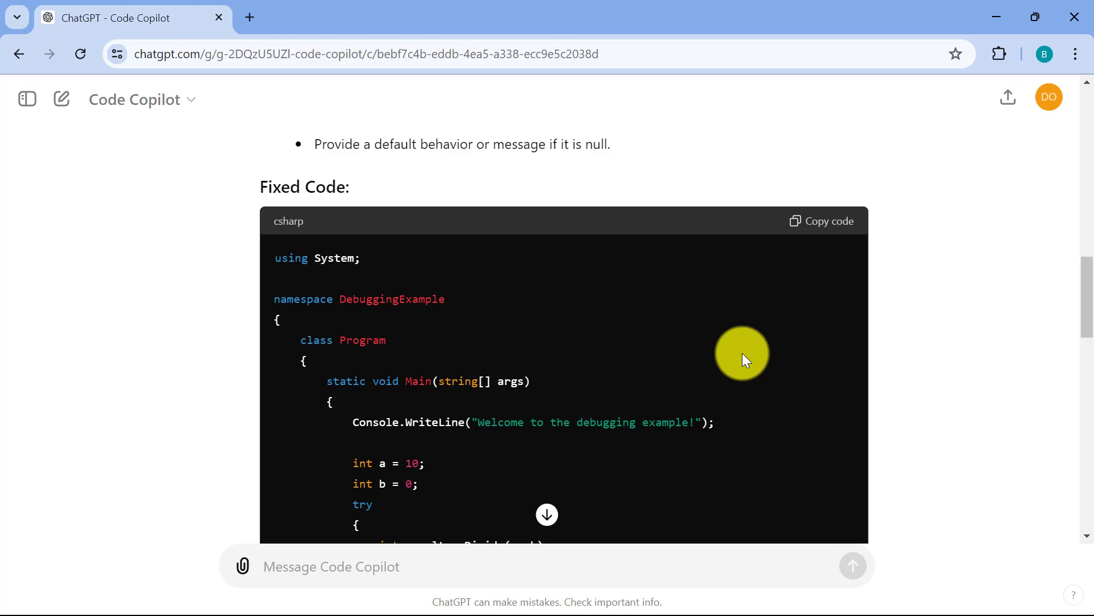
{"action": "scroll", "coordinate": [744, 354], "scroll_direction": "down", "scroll_amount": 3}
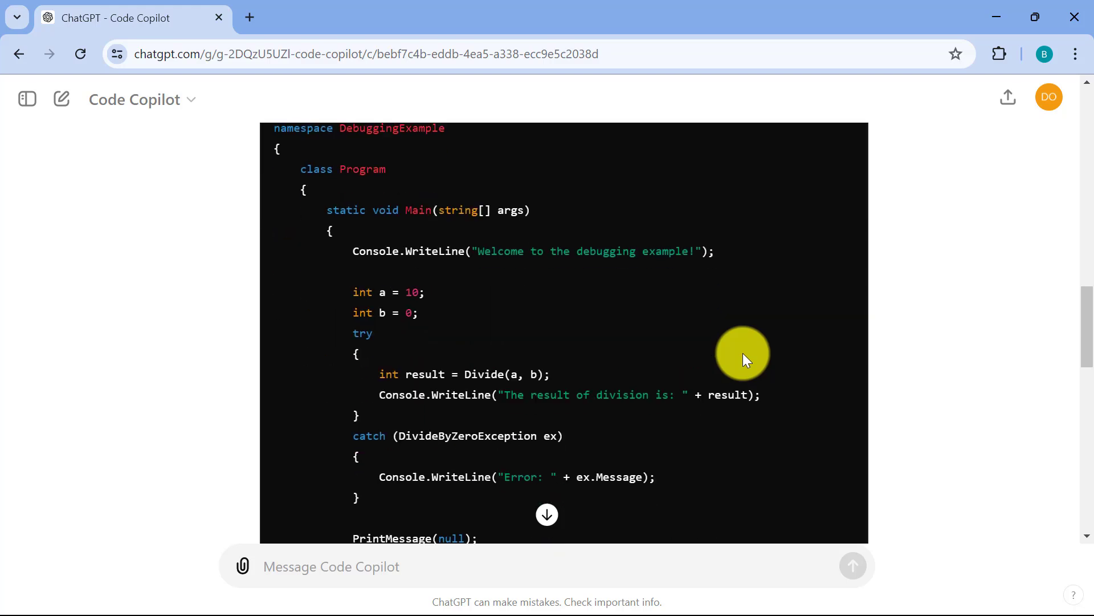
{"action": "scroll", "coordinate": [743, 354], "scroll_direction": "down", "scroll_amount": 2}
{"action": "scroll", "coordinate": [743, 353], "scroll_direction": "down", "scroll_amount": 2}
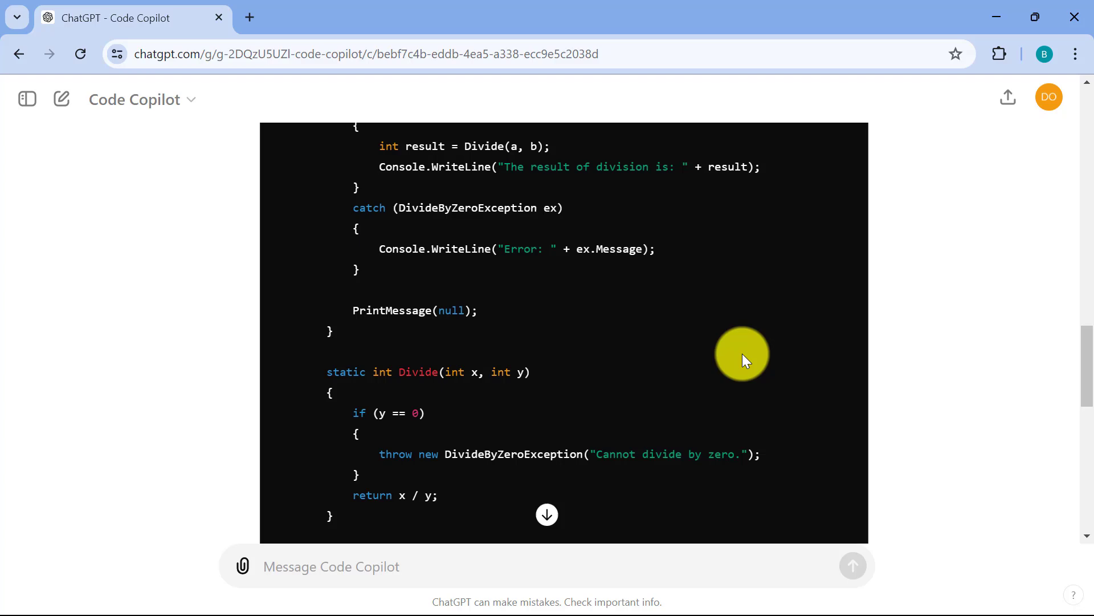
{"action": "scroll", "coordinate": [743, 356], "scroll_direction": "down", "scroll_amount": 10}
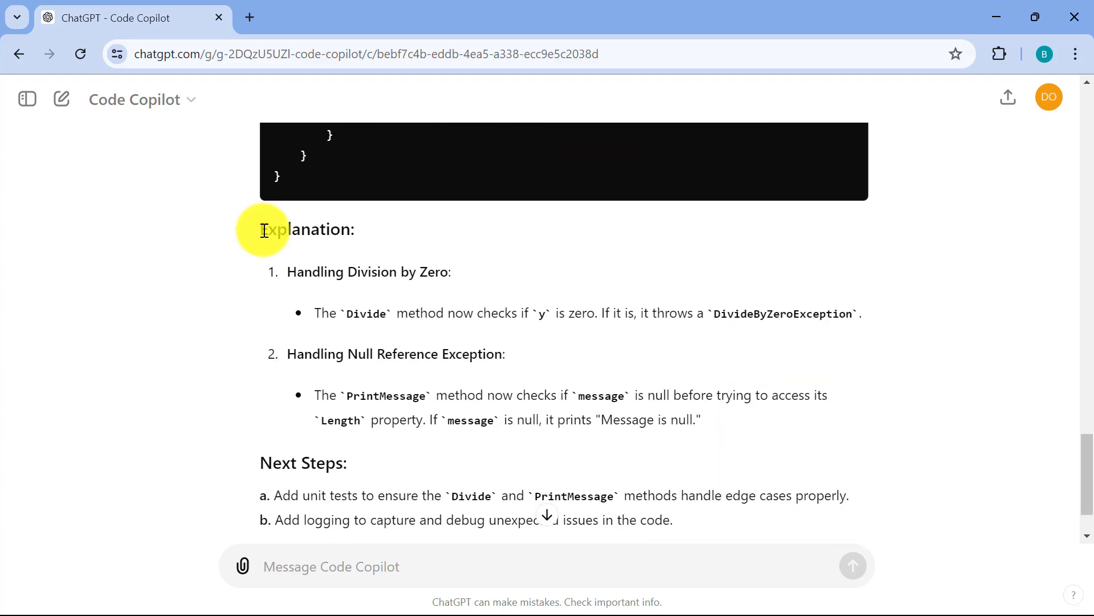
{"action": "left_click_drag", "start_coordinate": [264, 230], "coordinate": [729, 427]}
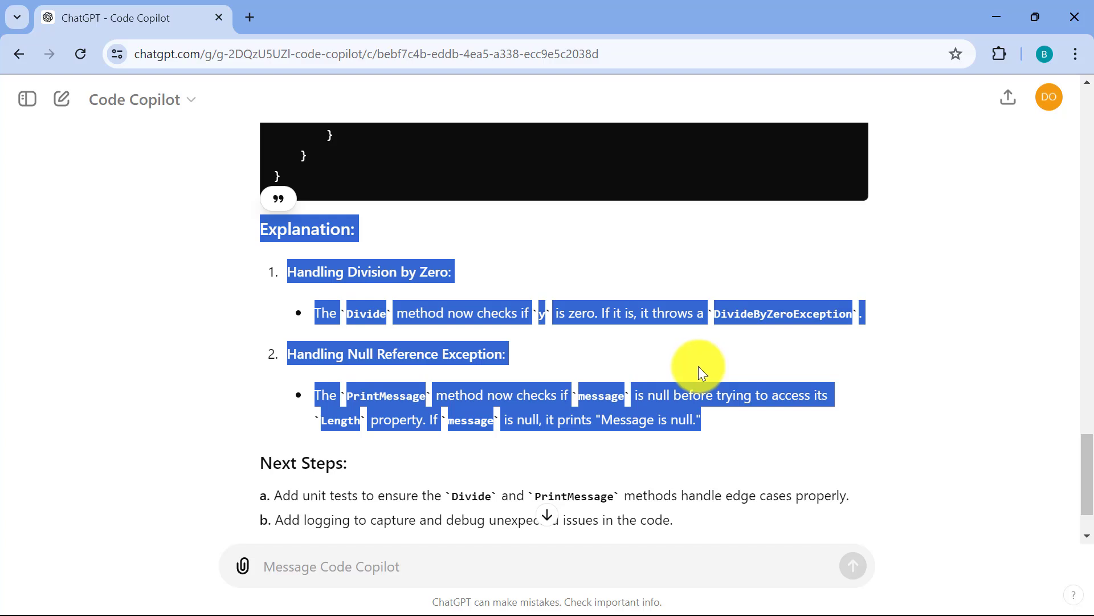
{"action": "scroll", "coordinate": [706, 371], "scroll_direction": "down", "scroll_amount": 1}
{"action": "left_click", "coordinate": [714, 378]}
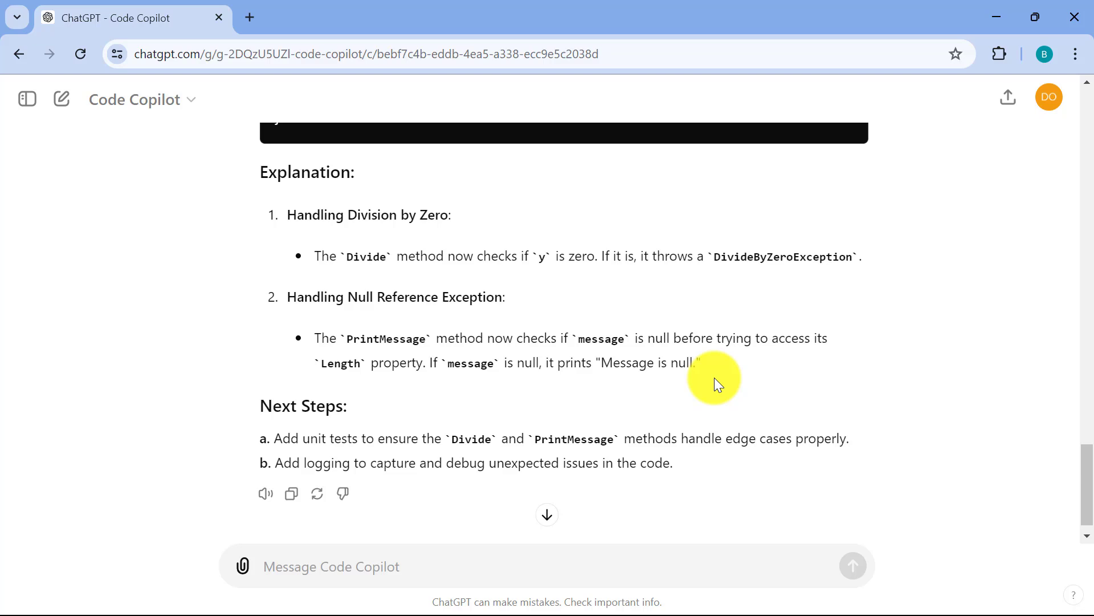
{"action": "scroll", "coordinate": [713, 377], "scroll_direction": "down", "scroll_amount": 1}
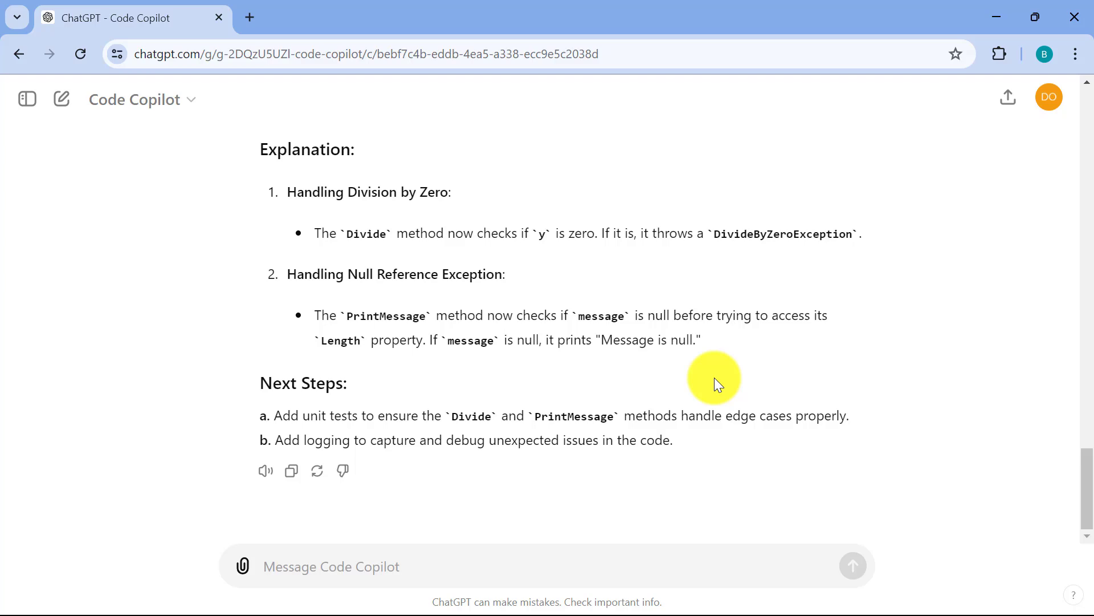
{"action": "scroll", "coordinate": [714, 377], "scroll_direction": "up", "scroll_amount": 4}
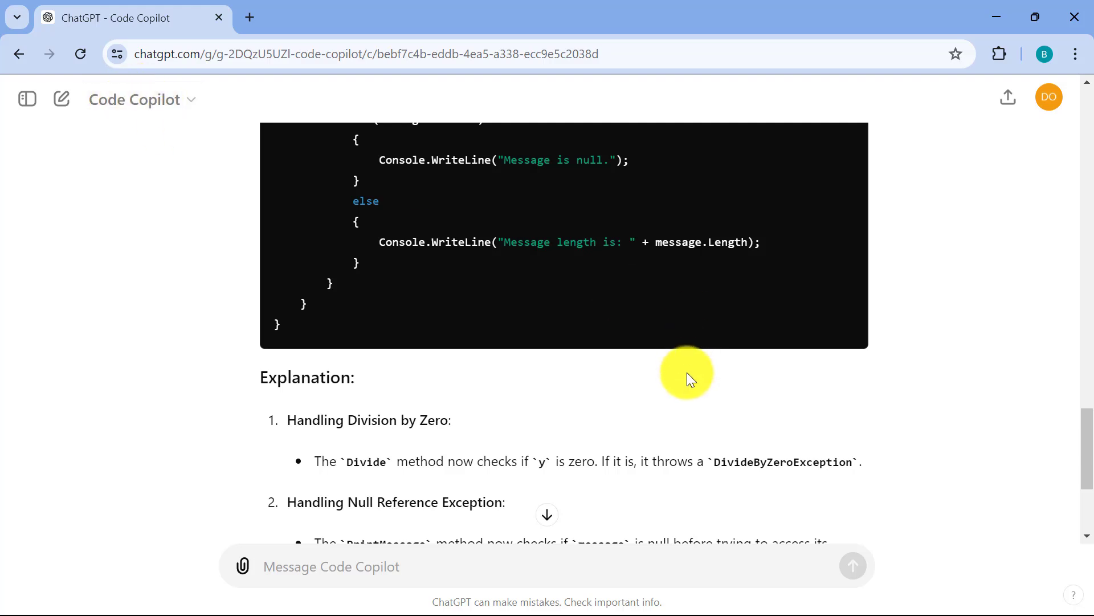
{"action": "scroll", "coordinate": [704, 388], "scroll_direction": "down", "scroll_amount": 2}
{"action": "scroll", "coordinate": [704, 386], "scroll_direction": "down", "scroll_amount": 2}
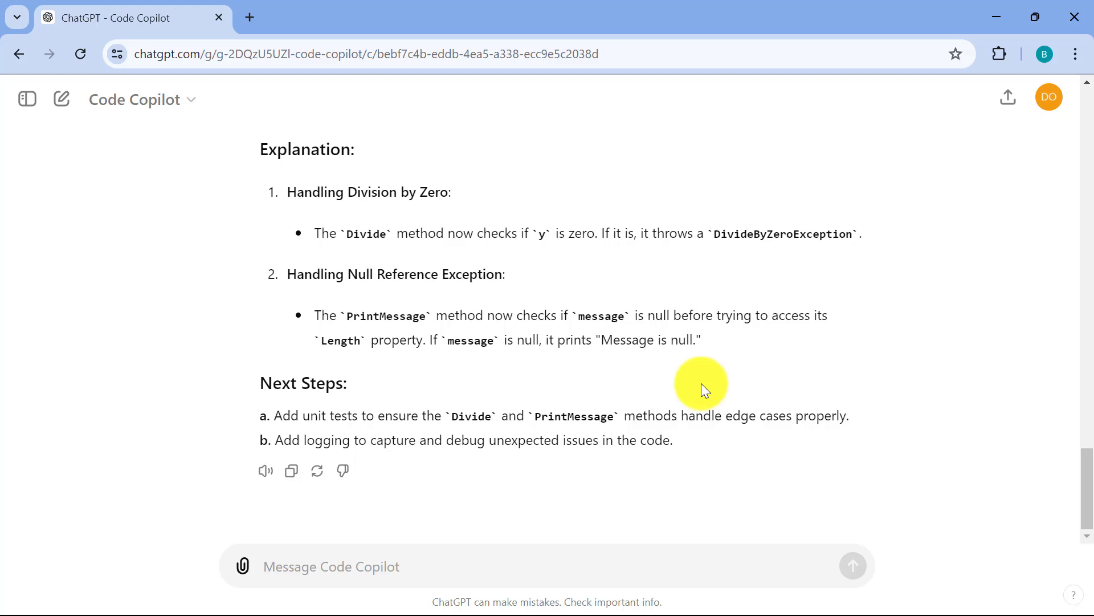
{"action": "scroll", "coordinate": [701, 383], "scroll_direction": "up", "scroll_amount": 10}
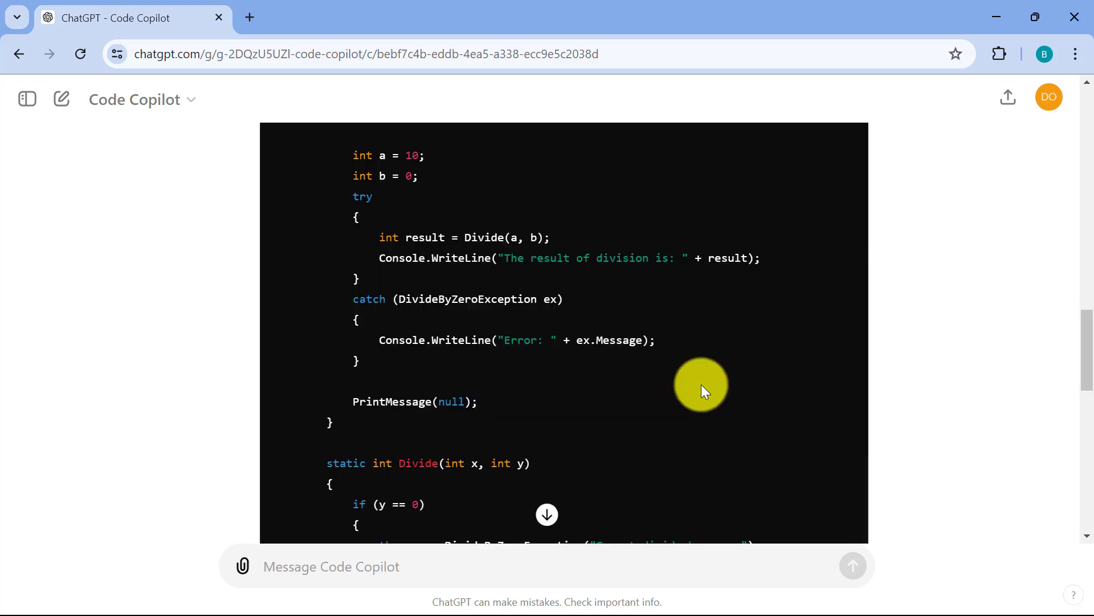